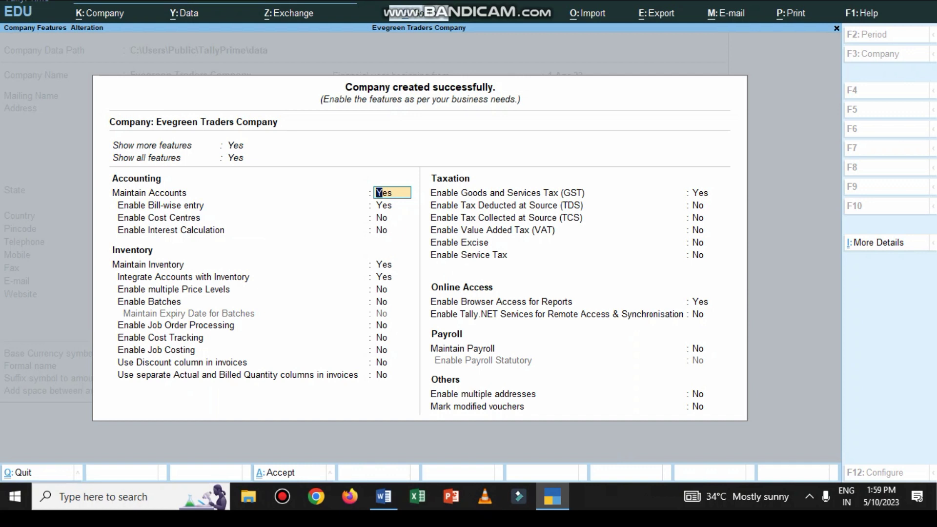
Set Maintain Inventory and Enable Goods and Services Tax (GST) to No, leave bill-wise entry enabled, and accept the company features.
{"action": "left_click", "coordinate": [392, 205]}
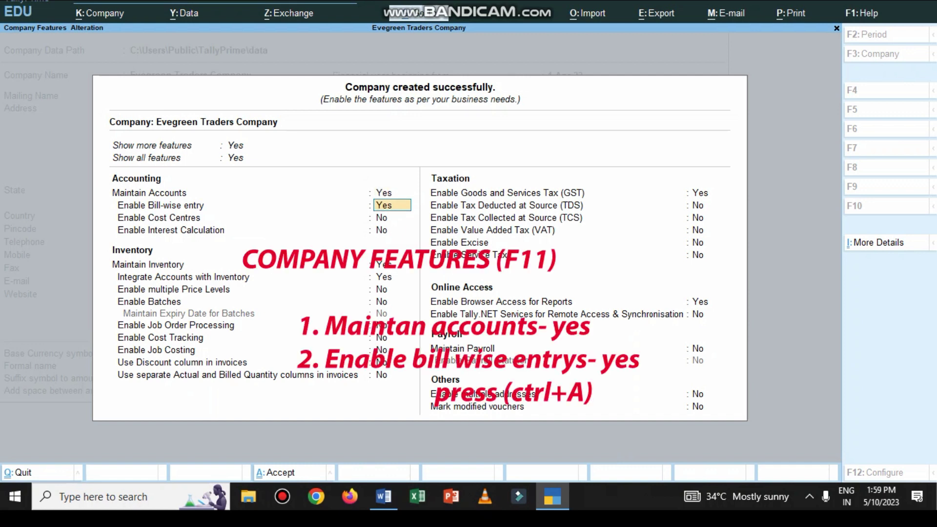
{"action": "key", "text": "Return"}
{"action": "key", "text": "Return"}
{"action": "key", "text": "Return"}
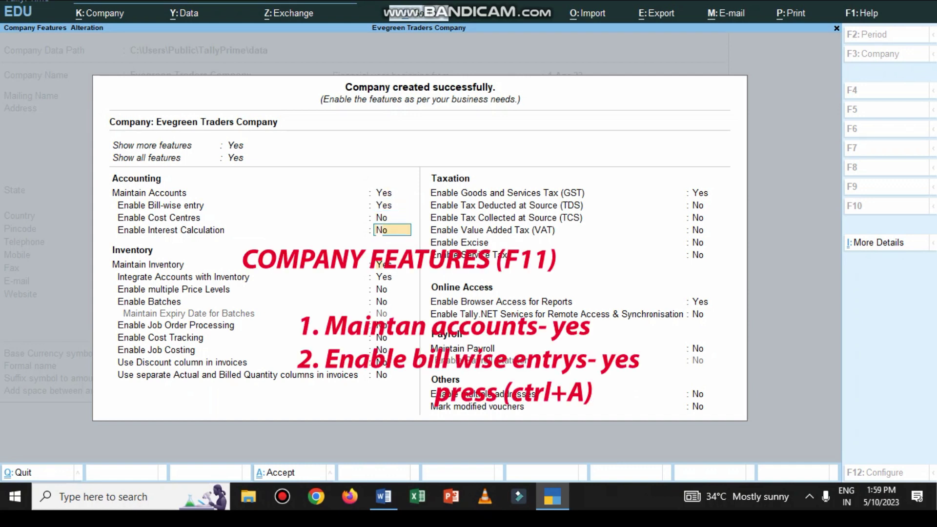
{"action": "key", "text": "n"}
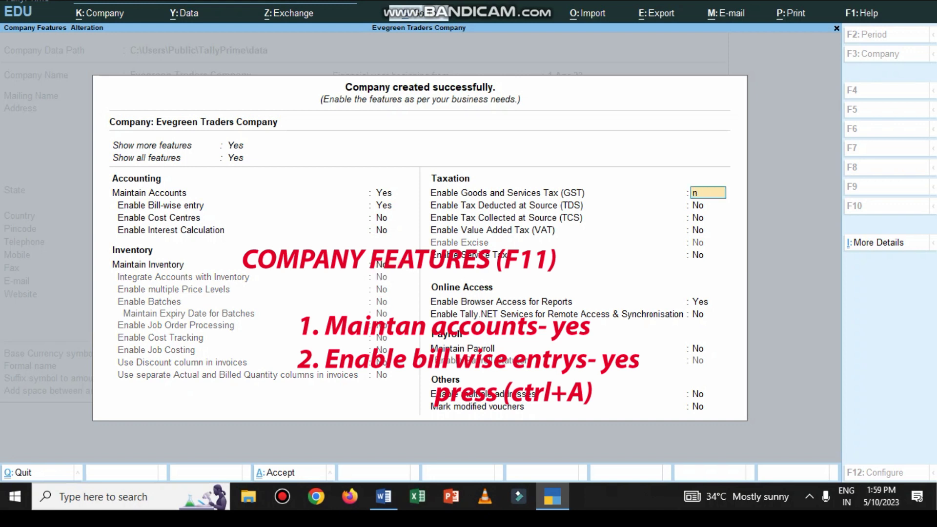
{"action": "key", "text": "n"}
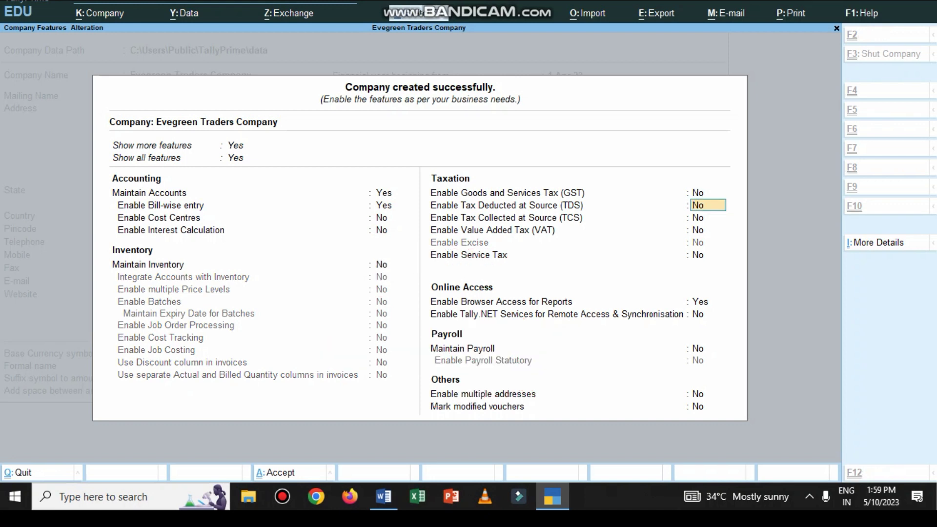
{"action": "key", "text": "ctrl+a"}
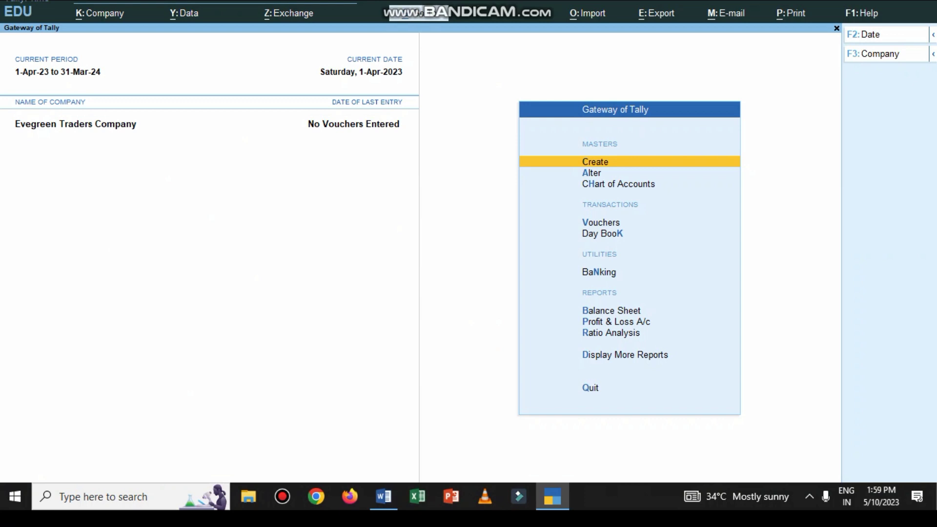
Review the transaction list in Word, and open multi-ledger creation under All Items from Tally's chart of accounts.
{"action": "left_click", "coordinate": [384, 497]}
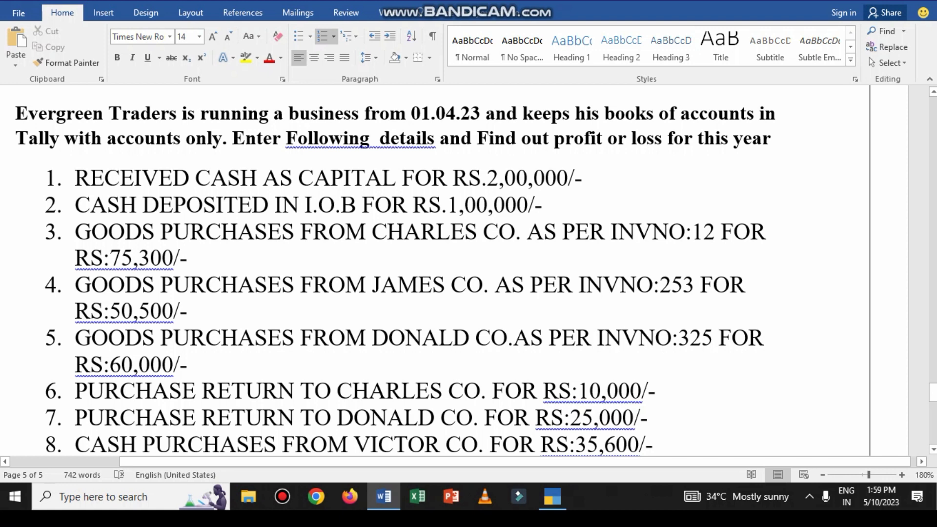
{"action": "left_click", "coordinate": [384, 496]}
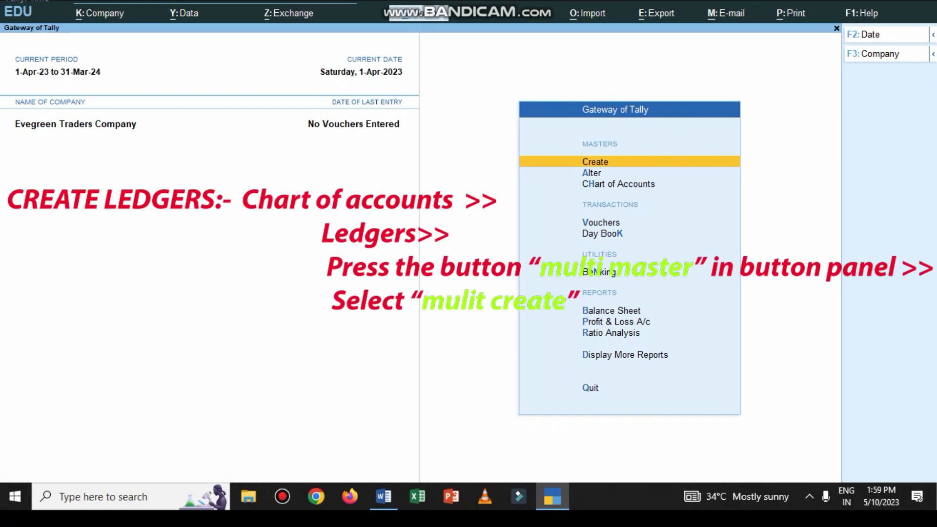
{"action": "key", "text": "h"}
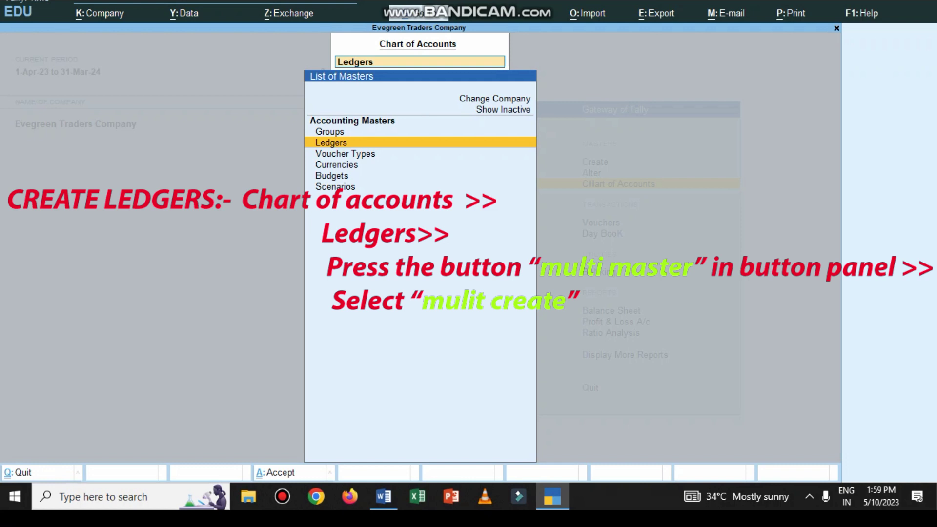
{"action": "key", "text": "Return"}
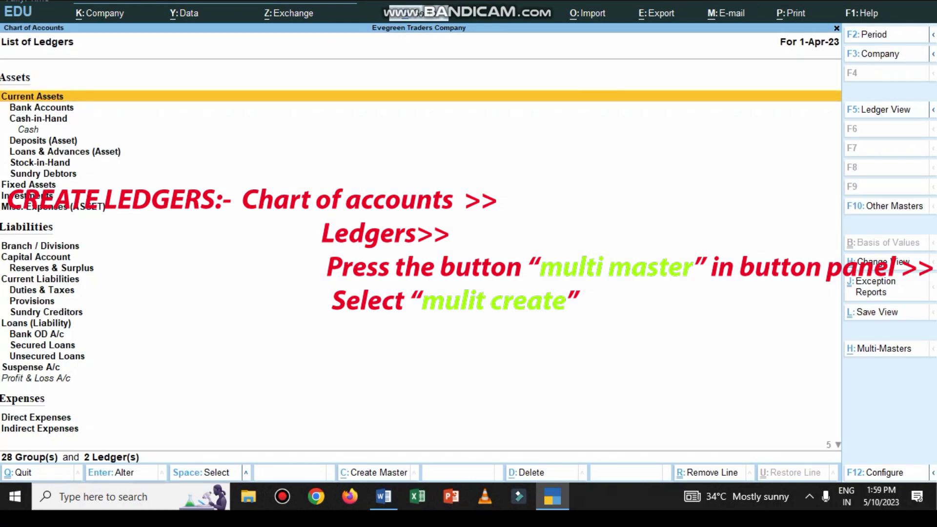
{"action": "key", "text": "alt+h"}
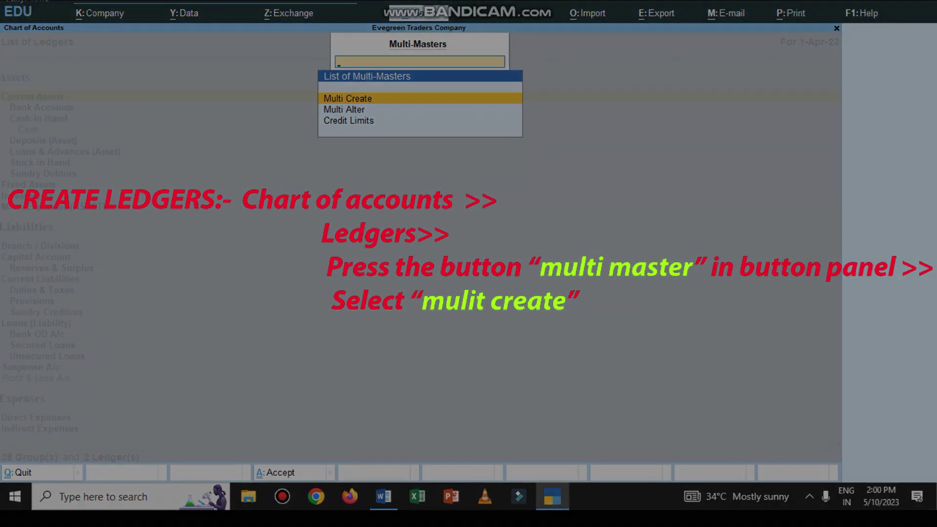
{"action": "key", "text": "Return"}
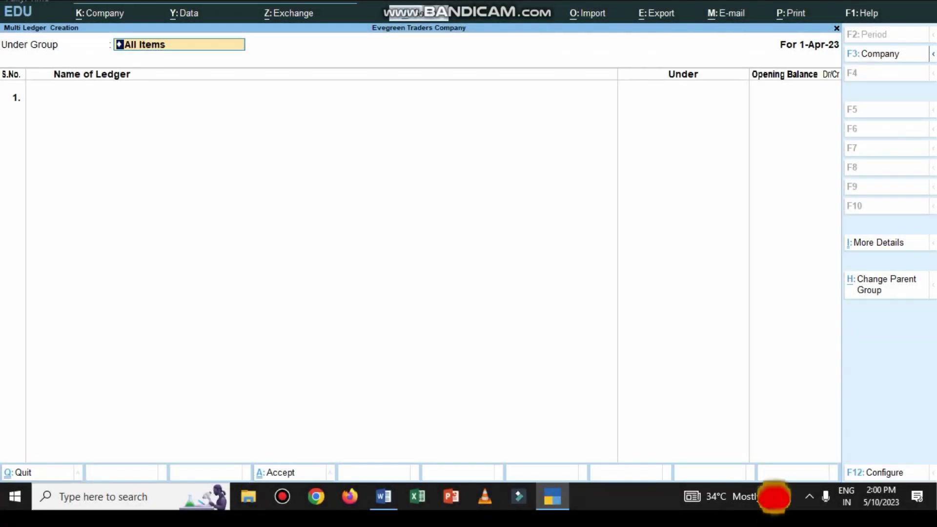
{"action": "key", "text": "Return"}
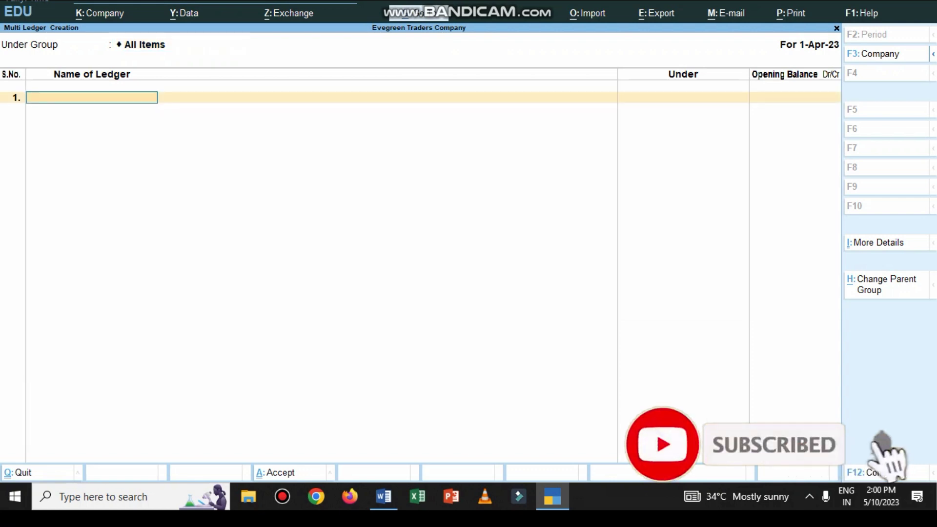
Check the capital transaction in Word and add the ledger "Evegreen Captial" under Capital Account in Tally.
{"action": "key", "text": "alt+Tab"}
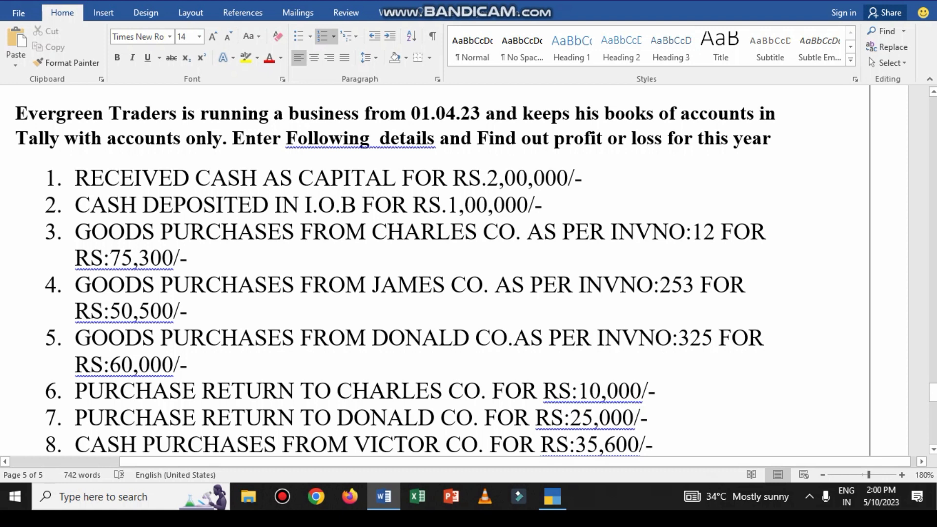
{"action": "key", "text": "alt+Tab"}
{"action": "type", "text": "Everg"}
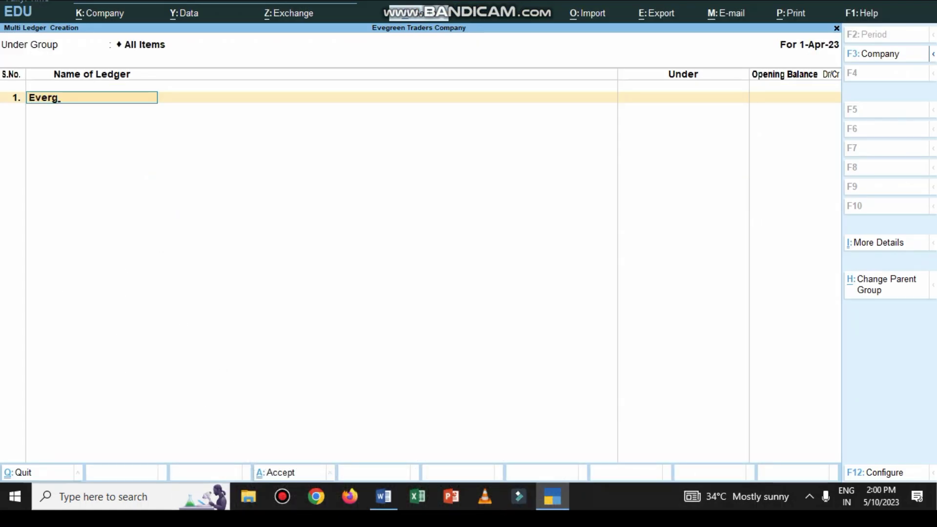
{"action": "key", "text": "BackSpace"}
{"action": "key", "text": "BackSpace"}
{"action": "key", "text": "BackSpace"}
{"action": "type", "text": "egreen Captial"}
{"action": "key", "text": "Return"}
{"action": "type", "text": "ca"}
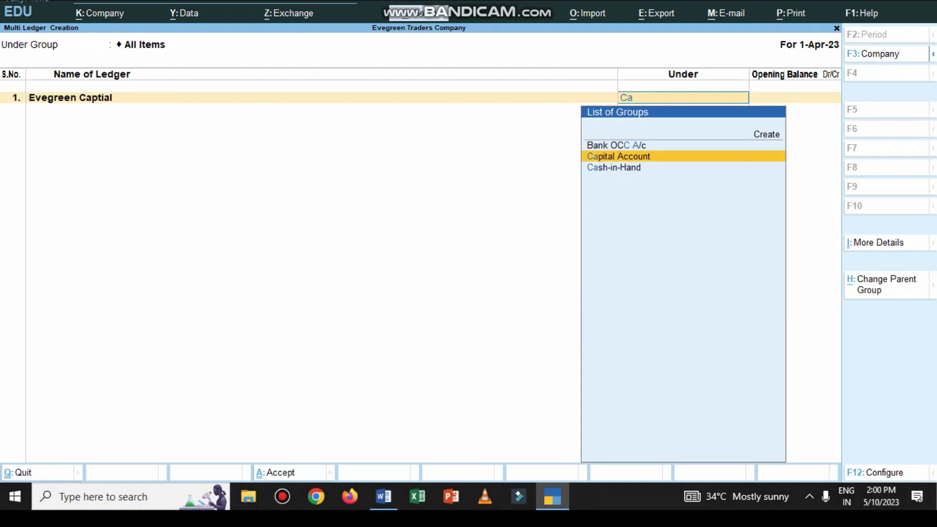
{"action": "key", "text": "Return"}
{"action": "key", "text": "Return"}
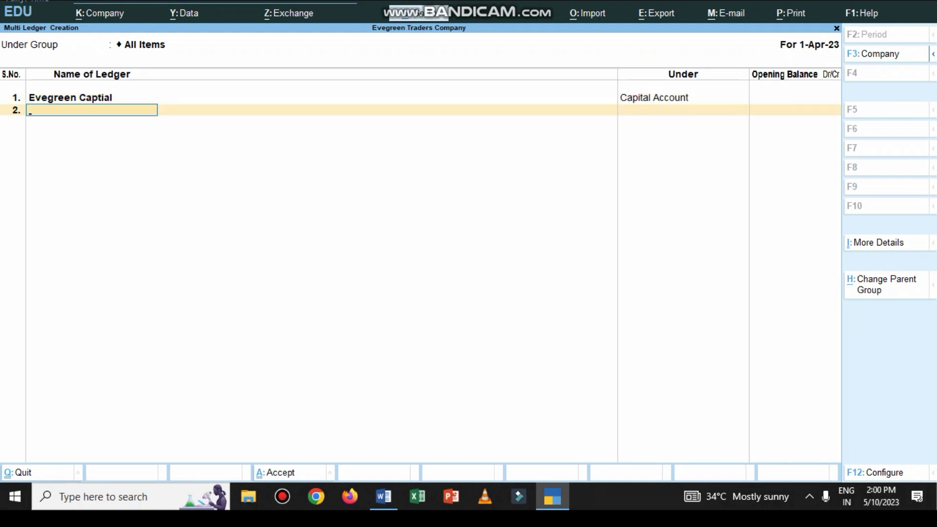
Check the bank deposit transaction in Word and add the ledger "I O B" under Bank Accounts in Tally.
{"action": "key", "text": "alt+Tab"}
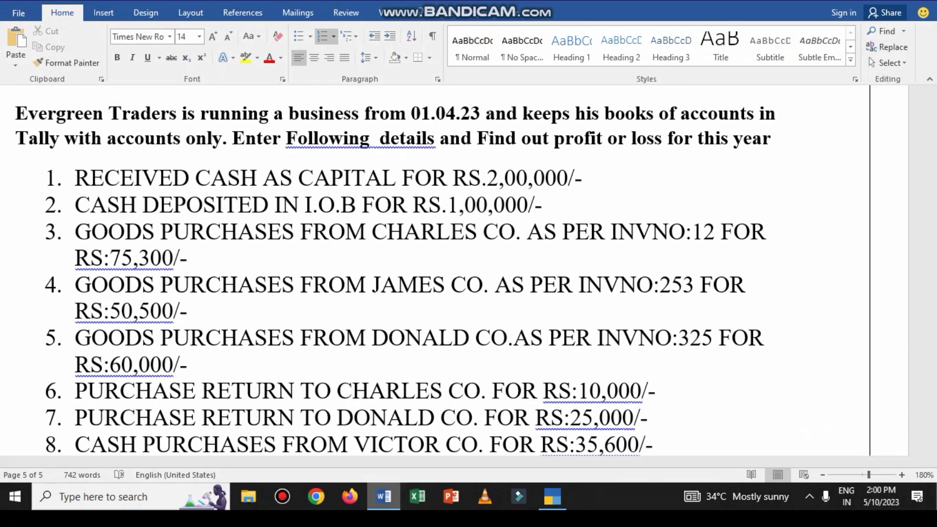
{"action": "left_click", "coordinate": [384, 496]}
{"action": "type", "text": "I O B"}
{"action": "key", "text": "Return"}
{"action": "key", "text": "Return"}
{"action": "key", "text": "Return"}
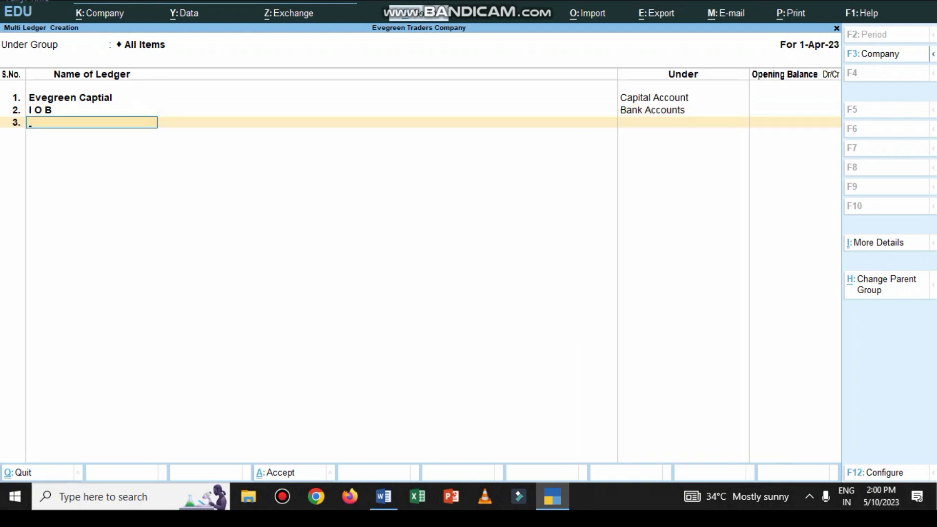
Check the goods purchase transaction in Word and add the ledger "Purchases" under Purchase Accounts in Tally.
{"action": "left_click", "coordinate": [383, 496]}
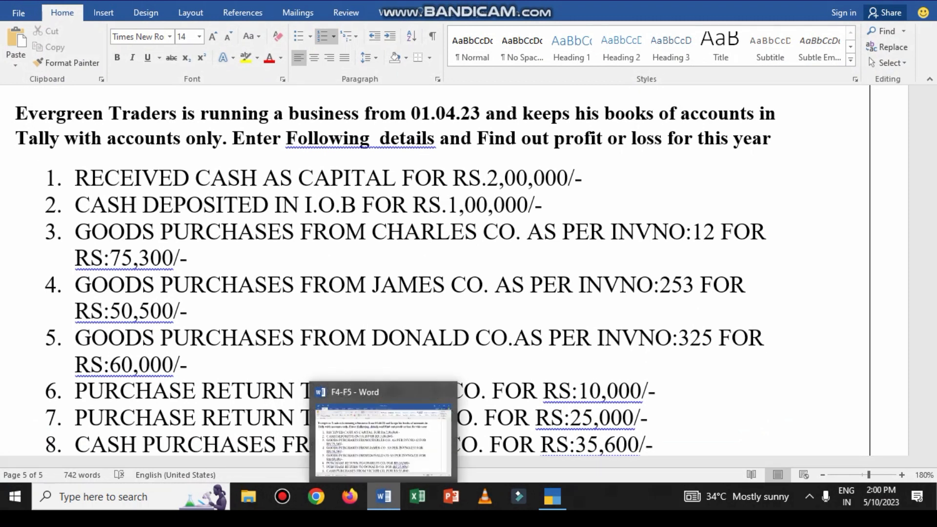
{"action": "left_click", "coordinate": [384, 497]}
{"action": "type", "text": "Purchases"}
{"action": "key", "text": "Return"}
{"action": "type", "text": "P"}
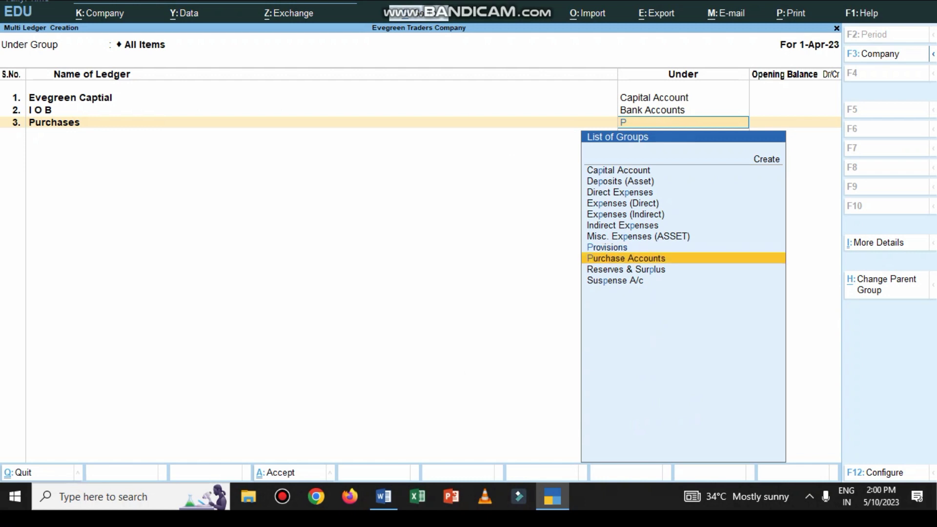
{"action": "key", "text": "Return"}
{"action": "key", "text": "Return"}
Add the supplier ledger "Charles&Co" under Sundry Creditors.
{"action": "type", "text": "Ch"}
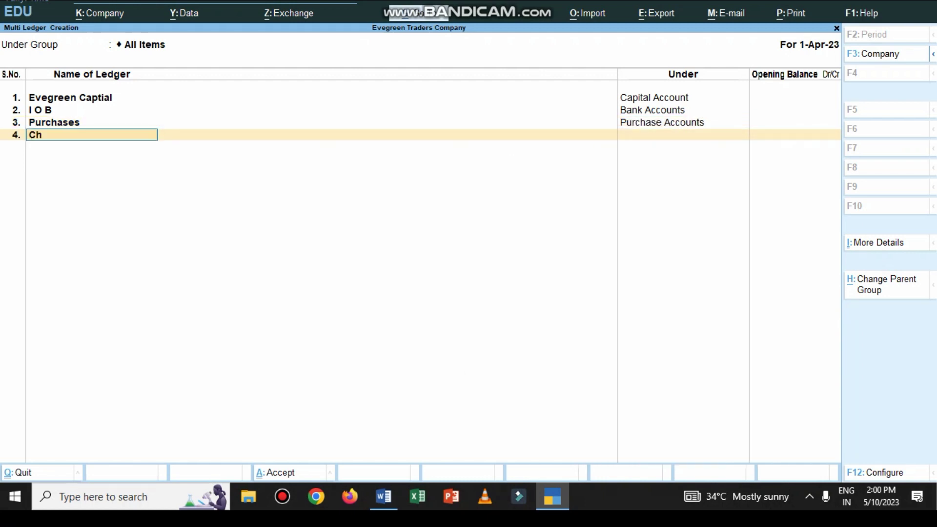
{"action": "type", "text": "arles&Co"}
{"action": "key", "text": "Return"}
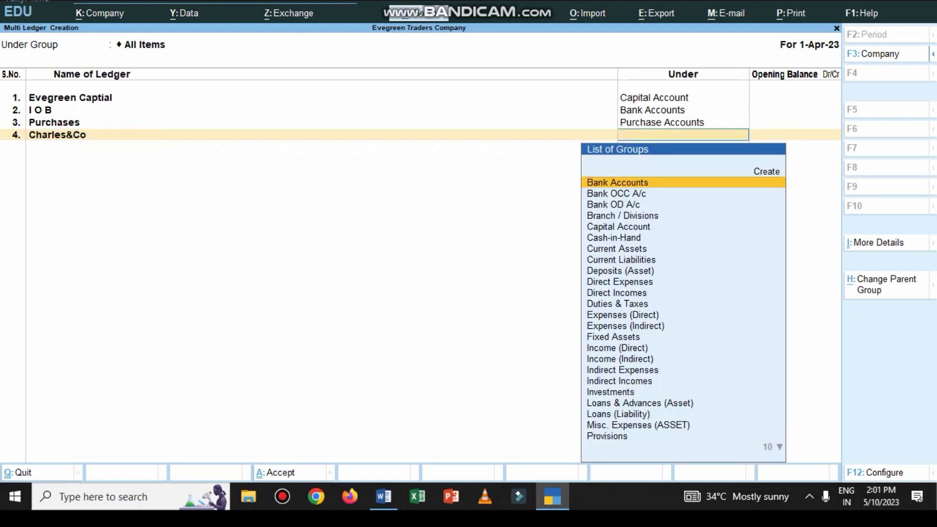
{"action": "type", "text": "Su"}
{"action": "key", "text": "Down"}
{"action": "key", "text": "Return"}
{"action": "key", "text": "Return"}
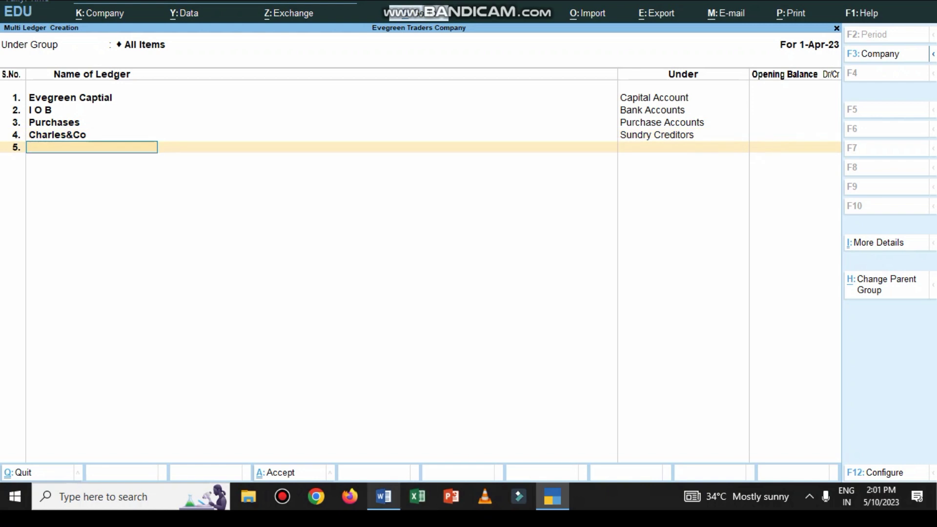
Check the fourth transaction in Word and add the supplier ledger "James&Co" under Sundry Creditors in Tally.
{"action": "left_click", "coordinate": [384, 497]}
{"action": "scroll", "coordinate": [440, 269], "scroll_direction": "down", "scroll_amount": 2}
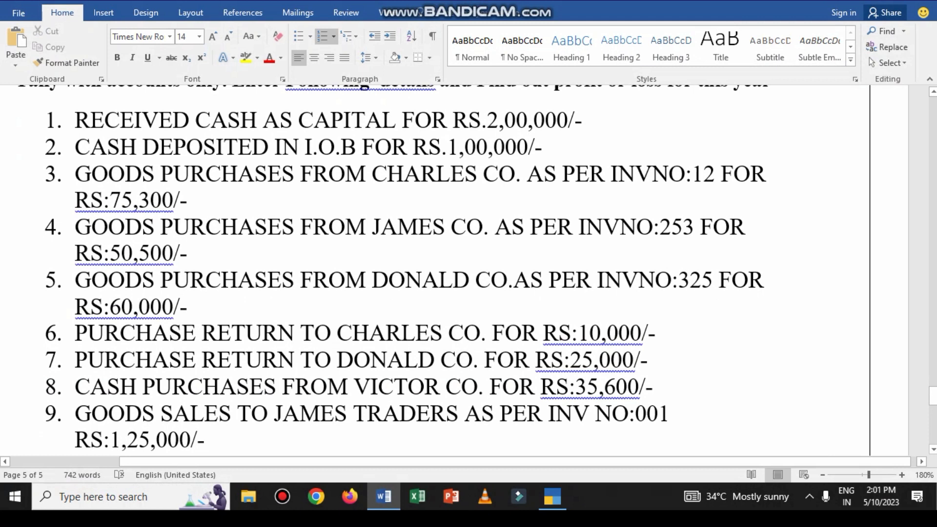
{"action": "key", "text": "alt+Tab"}
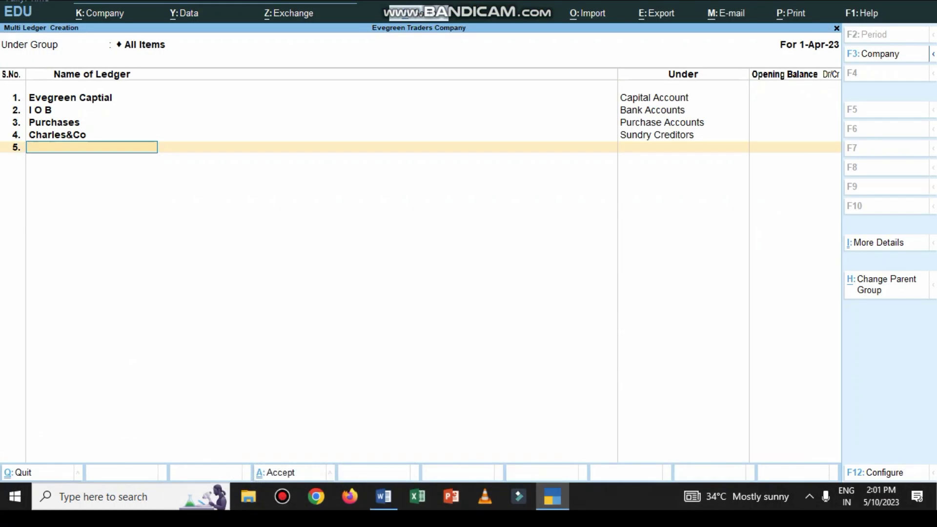
{"action": "type", "text": "James&Co"}
{"action": "key", "text": "Return"}
{"action": "type", "text": "su"}
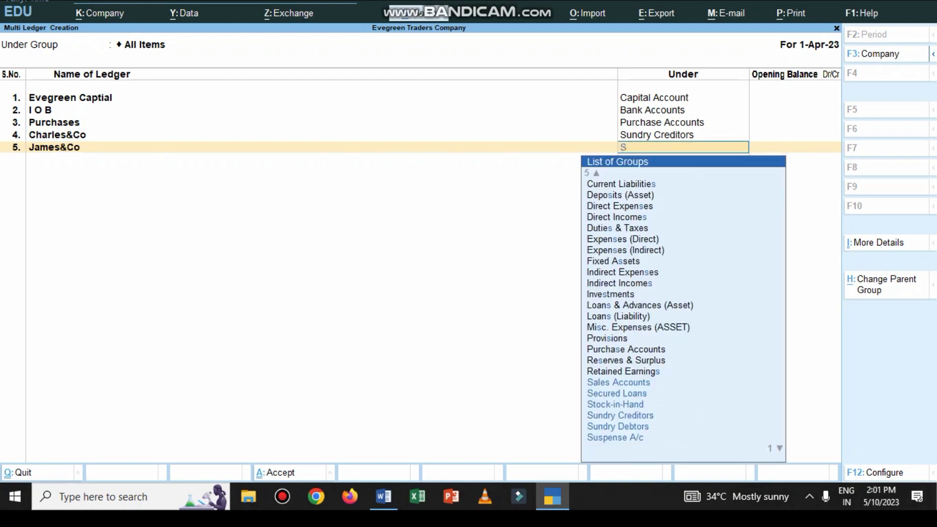
{"action": "key", "text": "Return"}
{"action": "key", "text": "Return"}
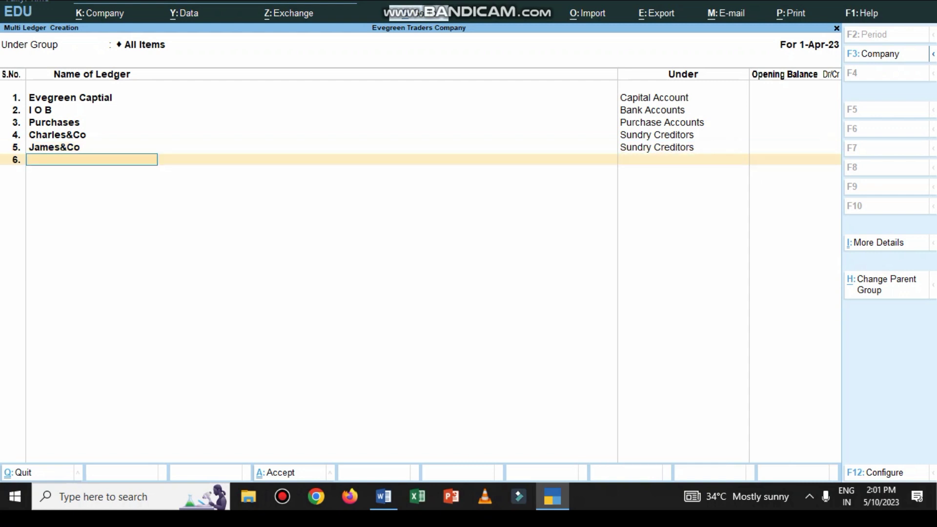
Check the fifth transaction in Word and add the supplier ledger "Donald&Co" under Sundry Creditors in Tally.
{"action": "left_click", "coordinate": [383, 496]}
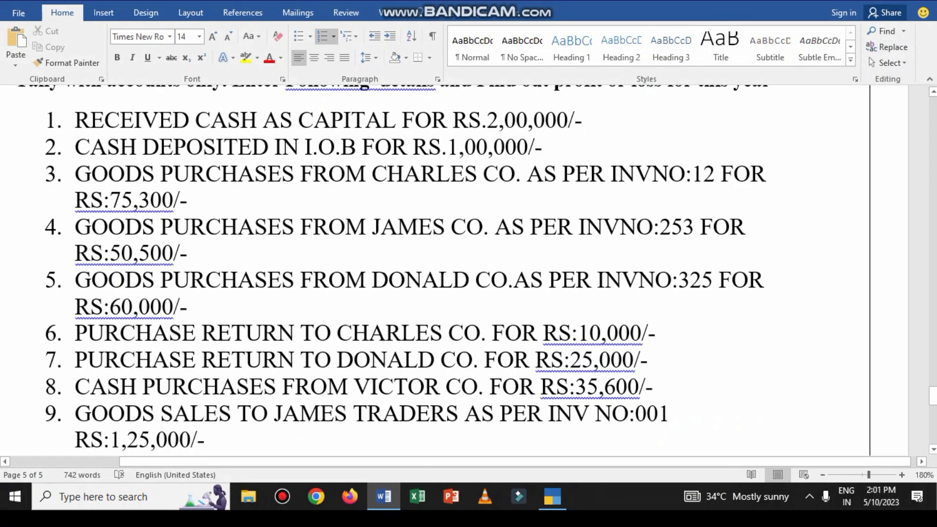
{"action": "scroll", "coordinate": [439, 268], "scroll_direction": "down", "scroll_amount": 2}
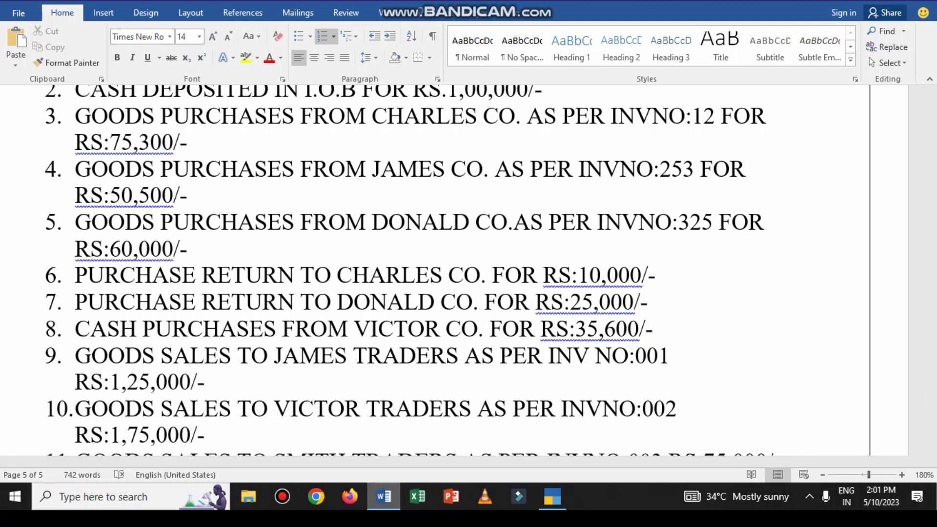
{"action": "left_click", "coordinate": [552, 496]}
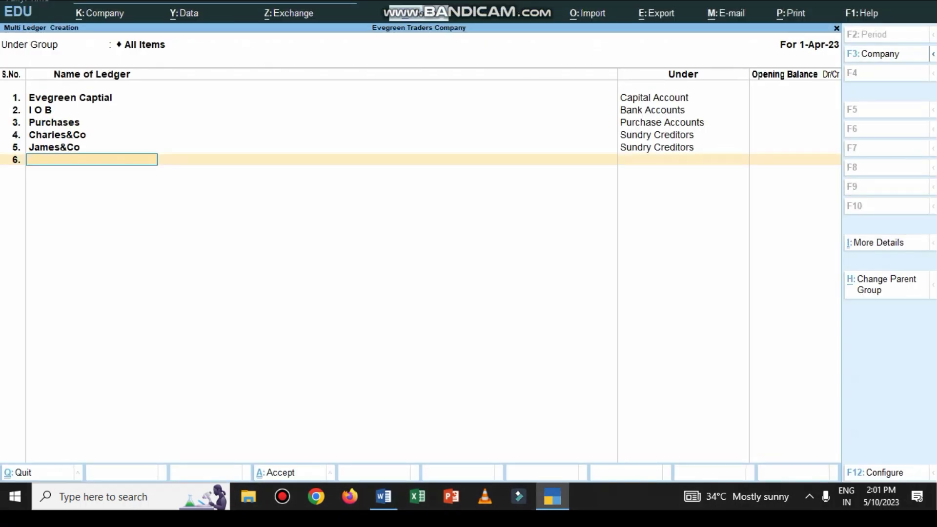
{"action": "type", "text": "Donald&Co"}
{"action": "key", "text": "Return"}
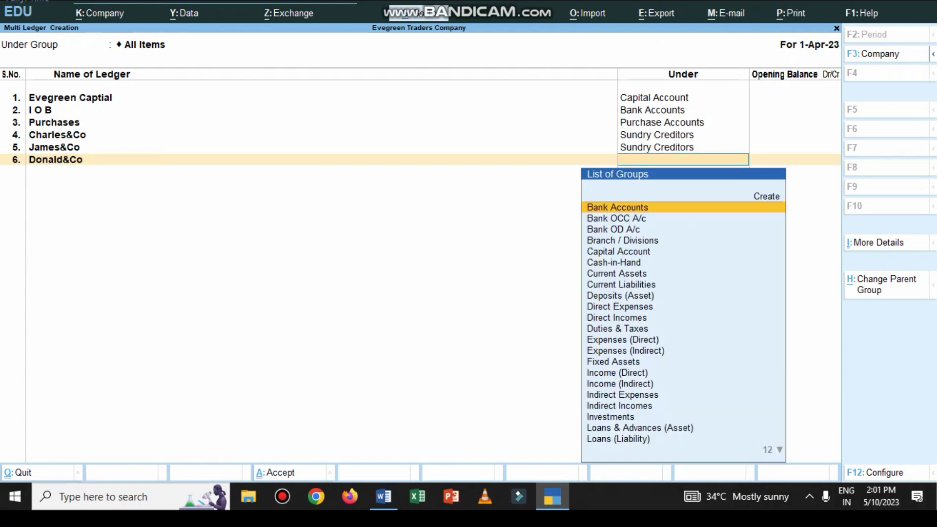
{"action": "type", "text": "su"}
{"action": "key", "text": "Down"}
{"action": "key", "text": "Return"}
{"action": "key", "text": "Return"}
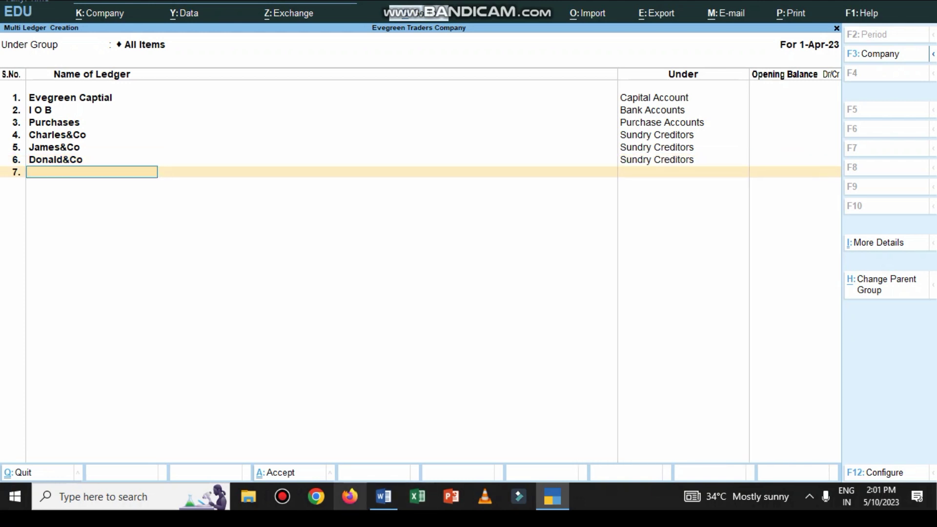
Switch to Word and colour "GOODS PURCHASES" in transaction 3 and "RETURN" in transaction 6 red.
{"action": "left_click", "coordinate": [384, 496]}
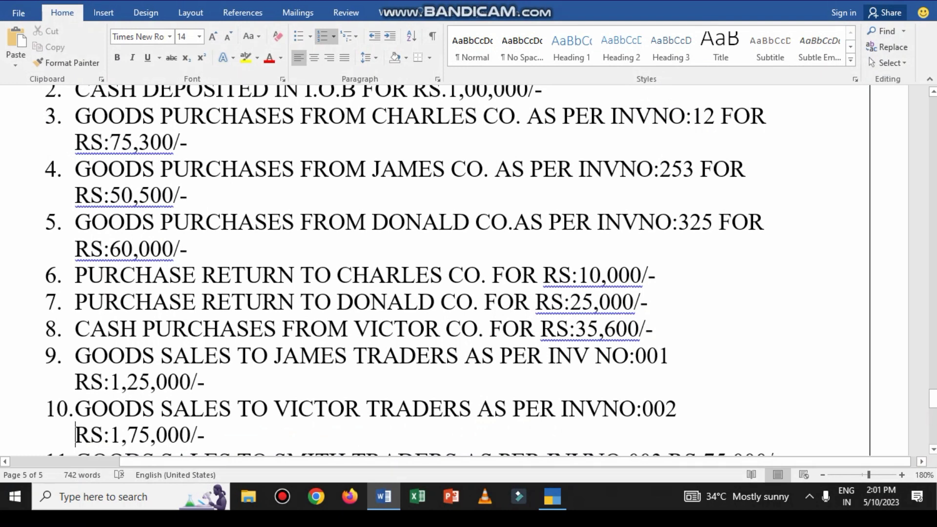
{"action": "scroll", "coordinate": [440, 269], "scroll_direction": "up", "scroll_amount": 1}
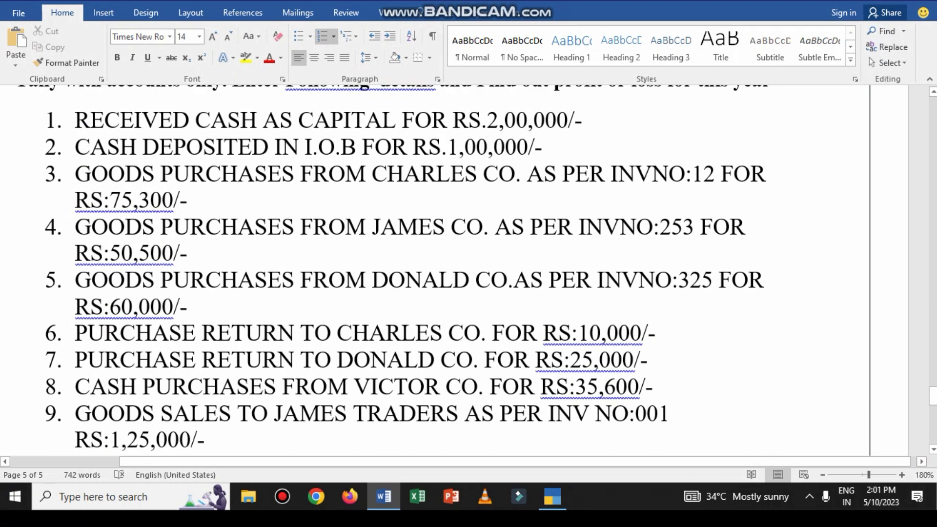
{"action": "left_click_drag", "start_coordinate": [76, 174], "coordinate": [300, 174]}
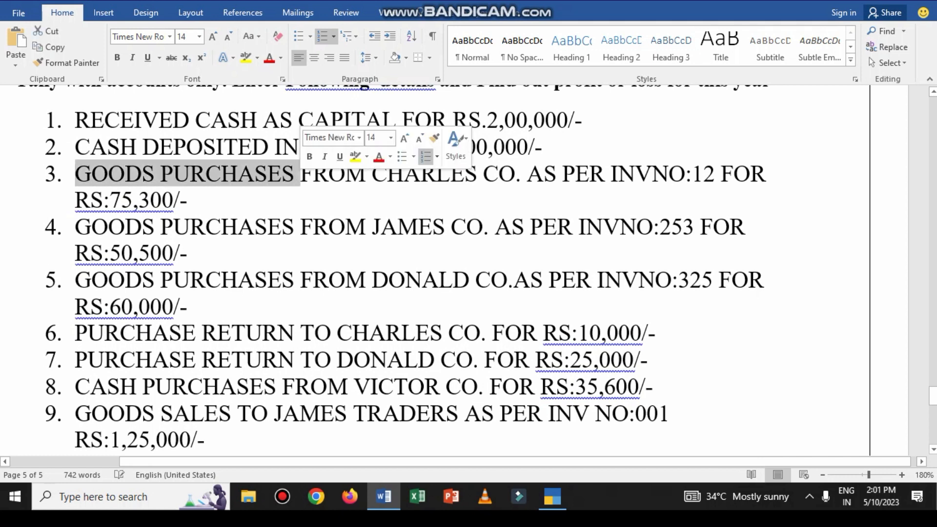
{"action": "left_click", "coordinate": [378, 156]}
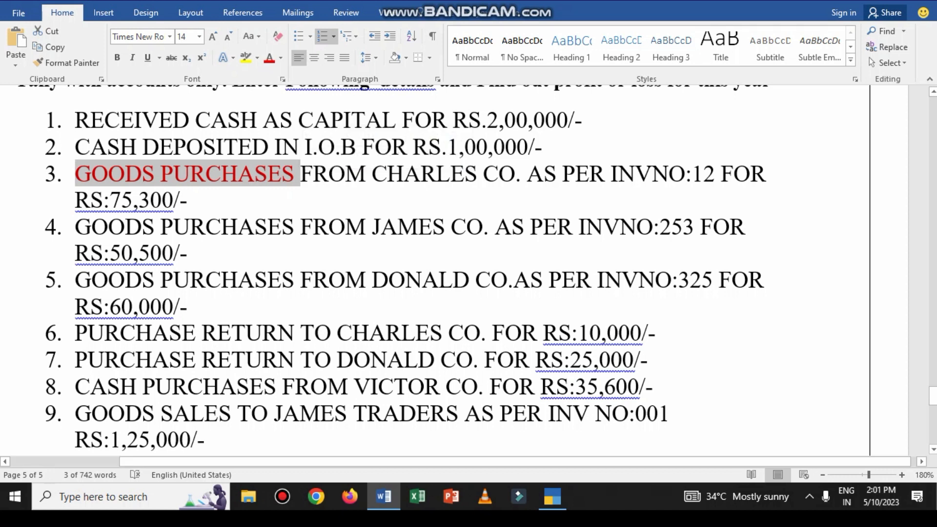
{"action": "left_click_drag", "start_coordinate": [201, 332], "coordinate": [295, 332]}
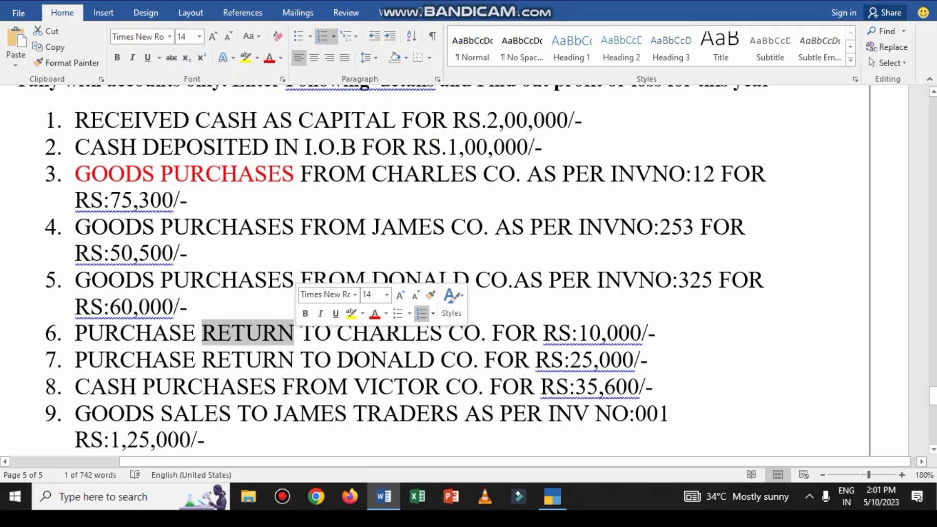
{"action": "left_click", "coordinate": [375, 314]}
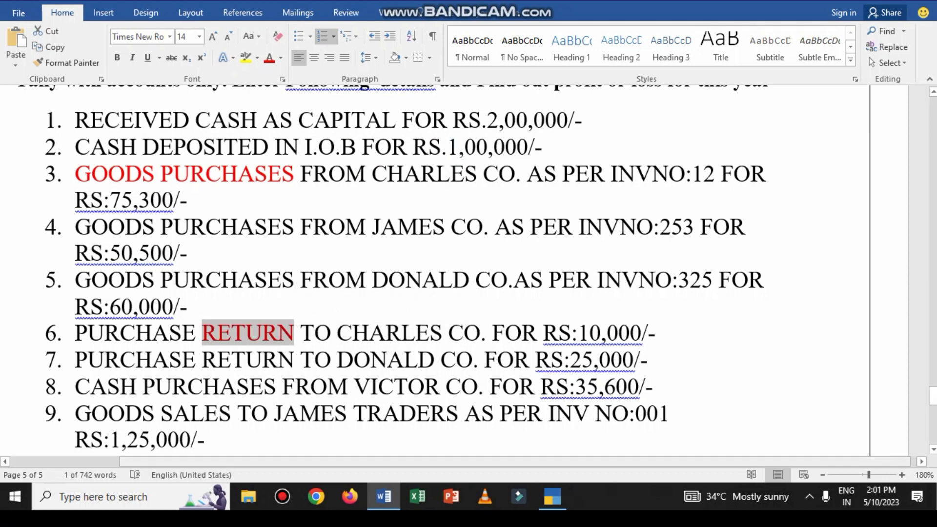
Return to Tally and add the ledger "Purchases Retunes" under Purchase Accounts.
{"action": "key", "text": "alt+Tab"}
{"action": "type", "text": "Purchases Retuns"}
{"action": "key", "text": "BackSpace"}
{"action": "key", "text": "BackSpace"}
{"action": "type", "text": "rns"}
{"action": "key", "text": "Return"}
{"action": "type", "text": "Pu"}
{"action": "key", "text": "Return"}
{"action": "key", "text": "Return"}
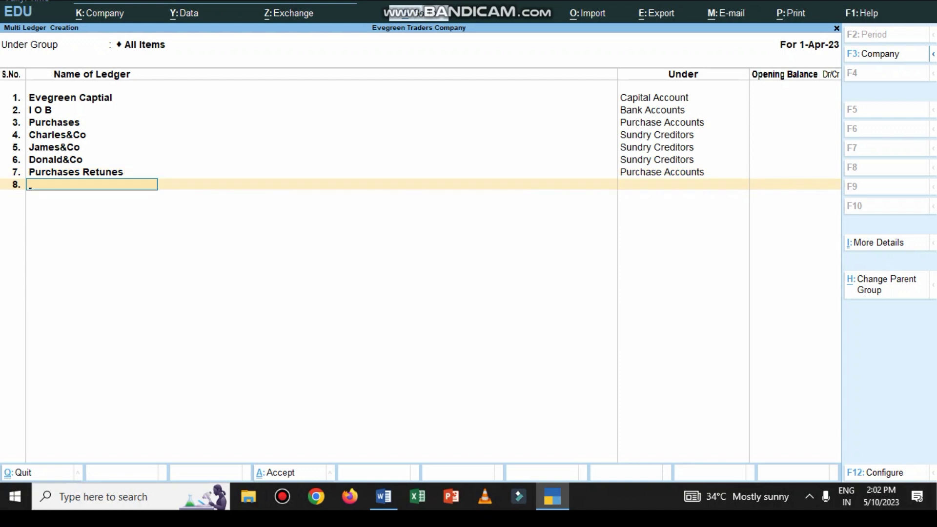
Check the next transactions in Word and colour "VICTOR CO" in transaction 8 red.
{"action": "left_click", "coordinate": [383, 496]}
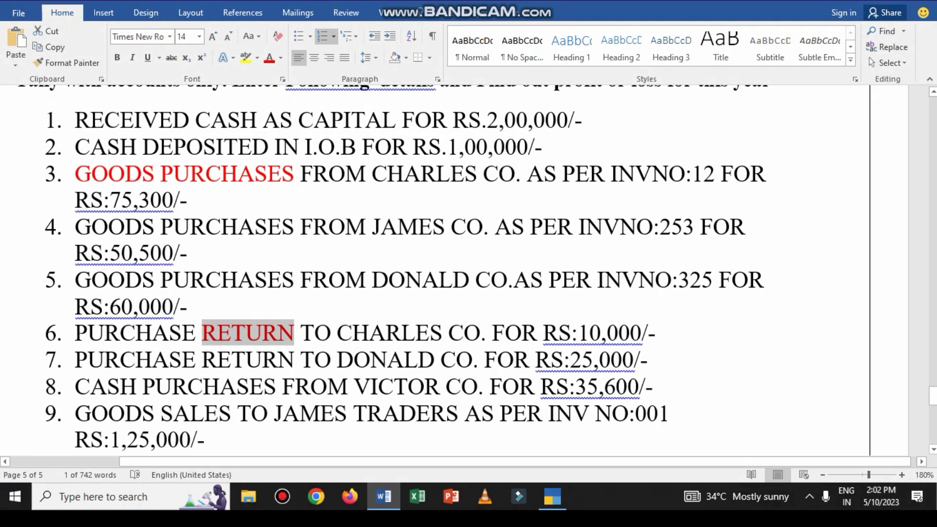
{"action": "scroll", "coordinate": [469, 271], "scroll_direction": "down", "scroll_amount": 4}
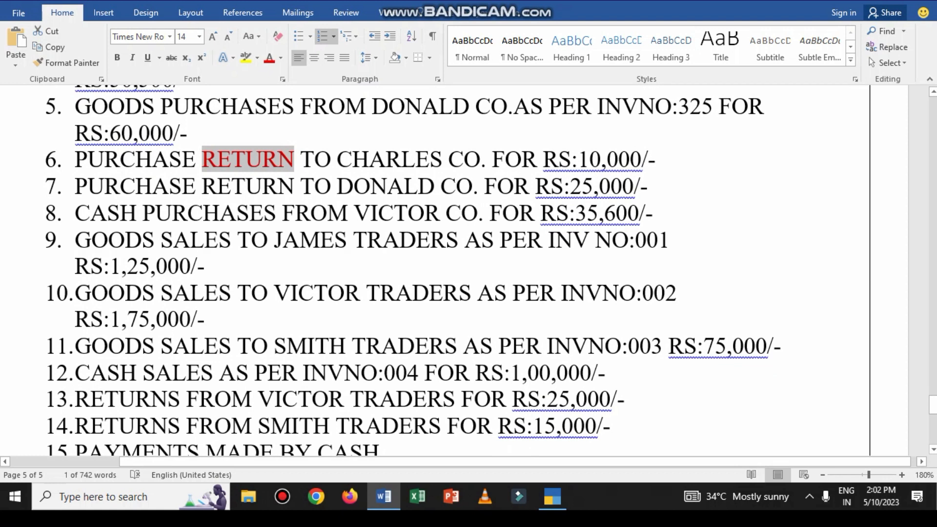
{"action": "left_click_drag", "start_coordinate": [353, 213], "coordinate": [479, 213]}
{"action": "left_click", "coordinate": [555, 194]}
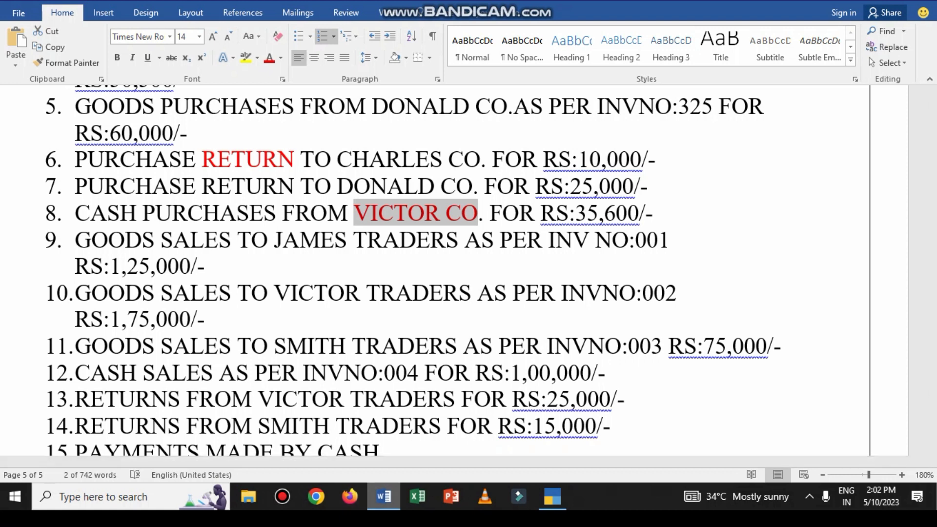
Return to Tally and add the ledger "Sales" under Sales Accounts.
{"action": "key", "text": "alt+Tab"}
{"action": "type", "text": "Sales"}
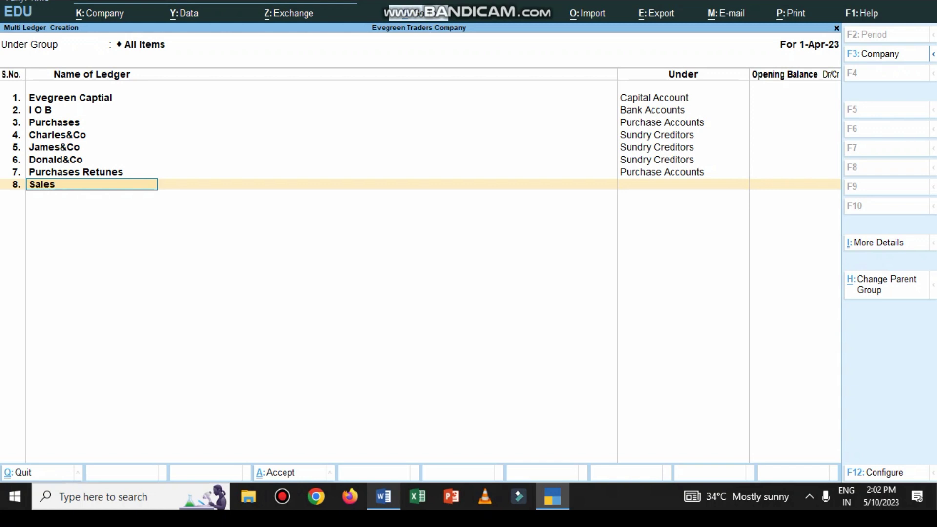
{"action": "key", "text": "Return"}
{"action": "type", "text": "Sa"}
{"action": "key", "text": "Return"}
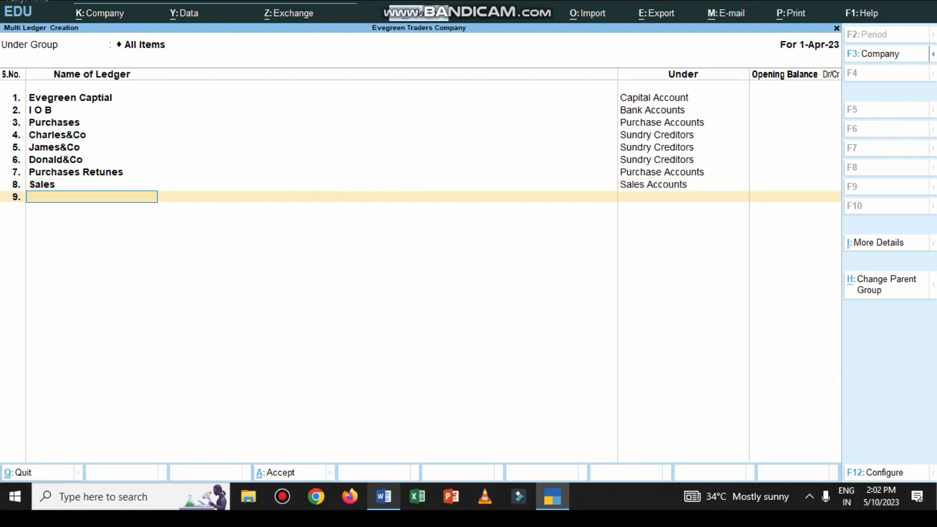
Add the customer ledger "James Traders" under Sundry Debtors.
{"action": "type", "text": "Ja"}
{"action": "type", "text": "s Traders"}
{"action": "key", "text": "Return"}
{"action": "type", "text": "Su"}
{"action": "key", "text": "Down"}
{"action": "key", "text": "Down"}
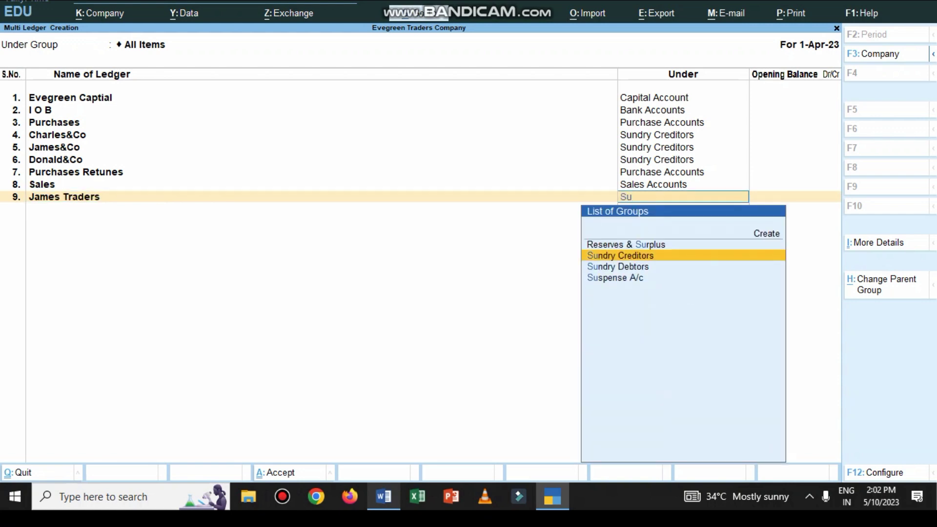
{"action": "key", "text": "Return"}
{"action": "key", "text": "Return"}
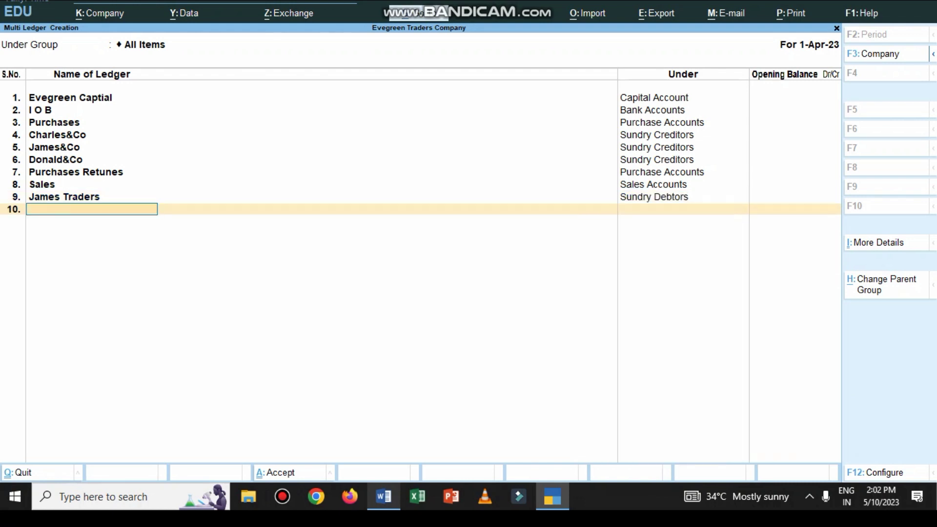
Check the tenth transaction in Word and name the next Tally ledger "Victor Traders".
{"action": "left_click", "coordinate": [384, 496]}
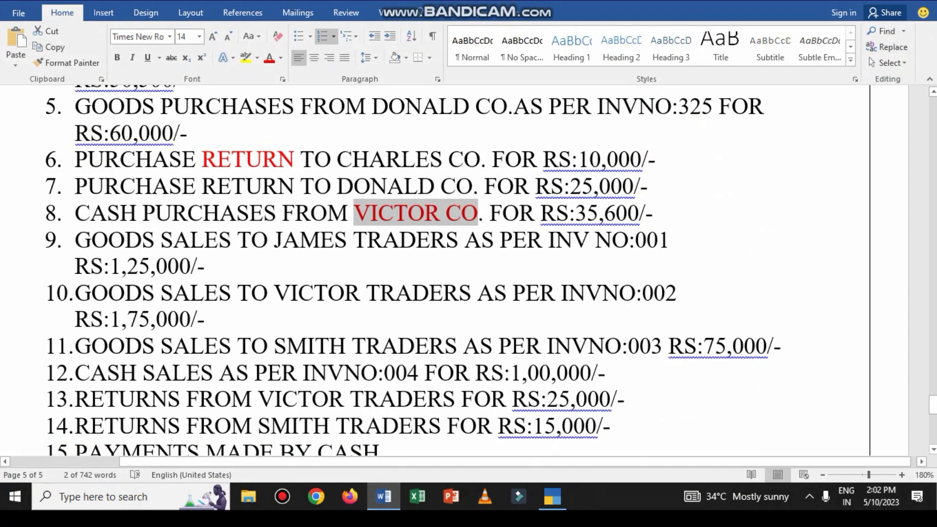
{"action": "scroll", "coordinate": [731, 293], "scroll_direction": "down", "scroll_amount": 1}
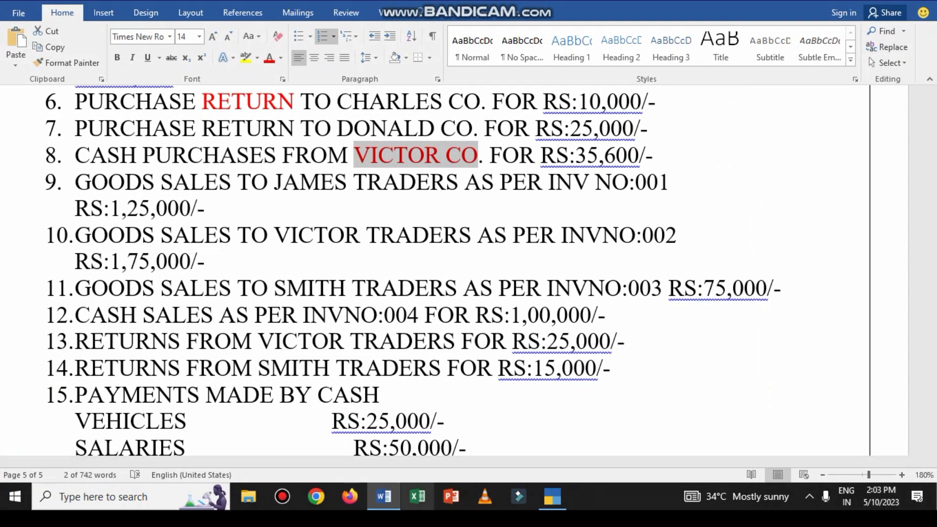
{"action": "key", "text": "alt+Tab"}
{"action": "type", "text": "Victor"}
{"action": "type", "text": ","}
{"action": "key", "text": "BackSpace"}
{"action": "key", "text": "BackSpace"}
{"action": "type", "text": "t"}
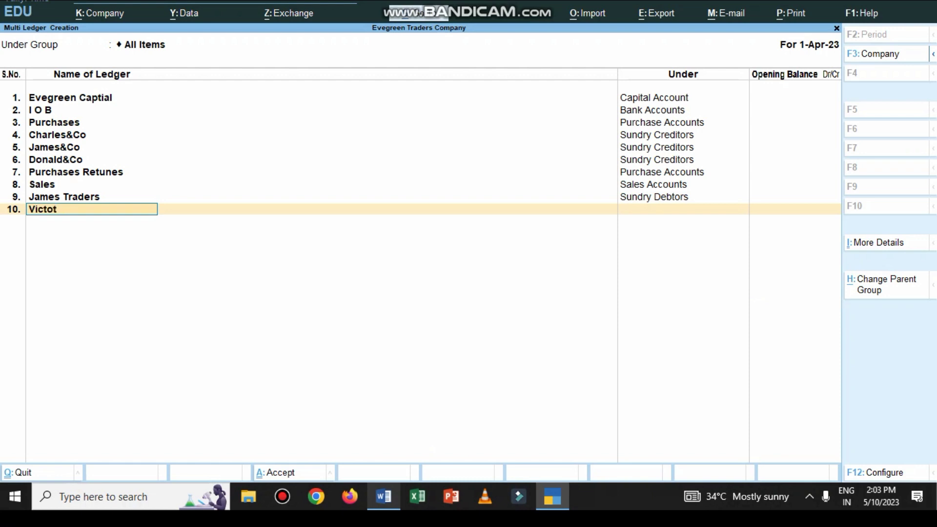
{"action": "key", "text": "BackSpace"}
{"action": "key", "text": "BackSpace"}
{"action": "type", "text": "or Traders"}
Place the Victor Traders ledger under the Sundry Debtors group.
{"action": "key", "text": "Return"}
{"action": "type", "text": "S"}
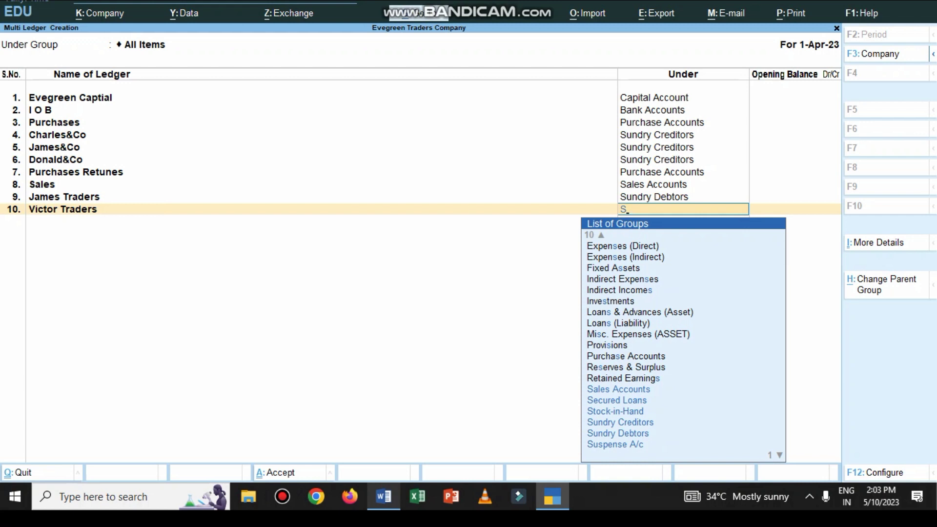
{"action": "type", "text": "su"}
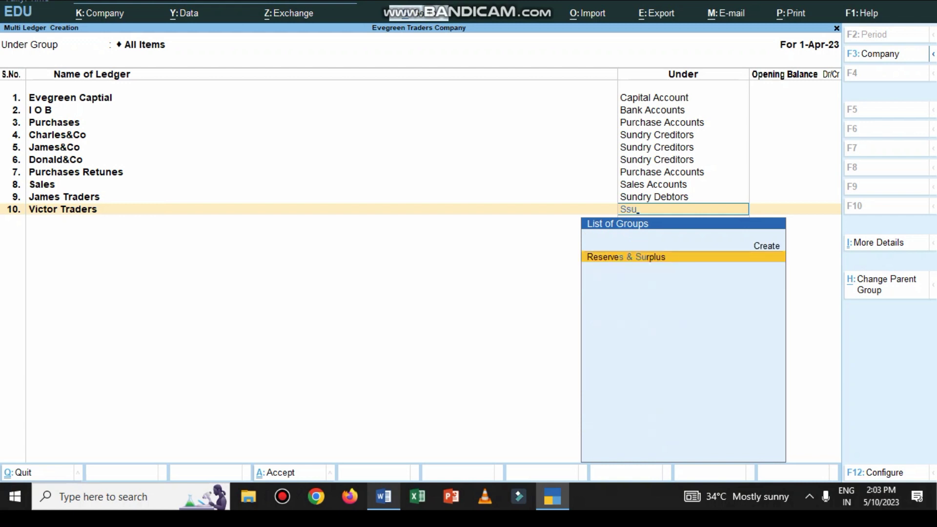
{"action": "key", "text": "BackSpace"}
{"action": "key", "text": "BackSpace"}
{"action": "type", "text": "u"}
{"action": "key", "text": "Down"}
{"action": "key", "text": "Down"}
{"action": "key", "text": "Return"}
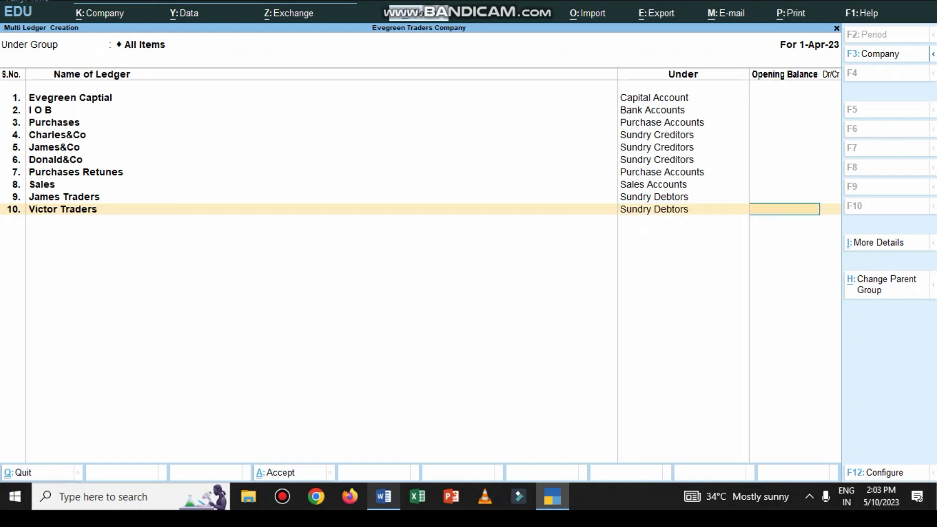
Check the eleventh transaction in Word and add the customer ledger "Smith Traders" under Sundry Debtors in Tally.
{"action": "left_click", "coordinate": [384, 496]}
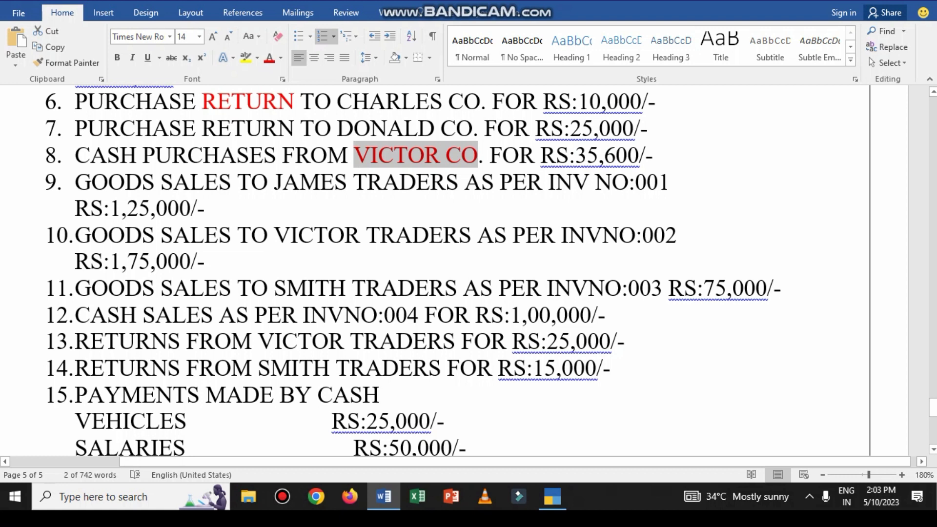
{"action": "key", "text": "alt+Tab"}
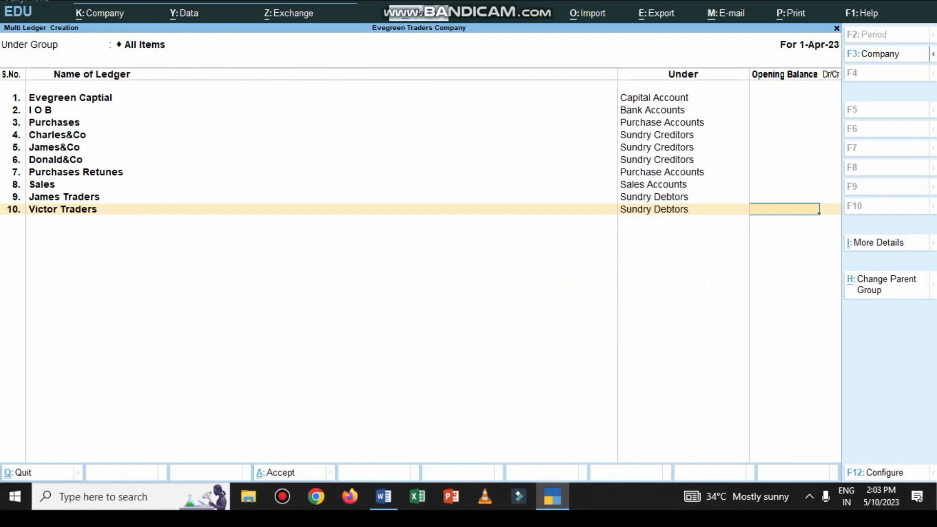
{"action": "key", "text": "Return"}
{"action": "type", "text": "S"}
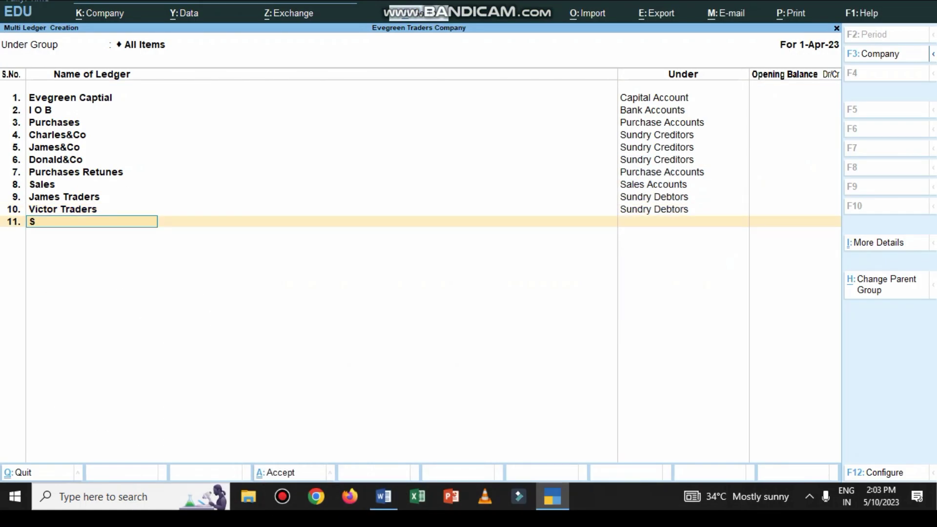
{"action": "type", "text": "mith Tradr"}
{"action": "key", "text": "BackSpace"}
{"action": "type", "text": "ers"}
{"action": "key", "text": "Return"}
{"action": "type", "text": "Su"}
{"action": "key", "text": "Down"}
{"action": "key", "text": "Down"}
{"action": "key", "text": "Return"}
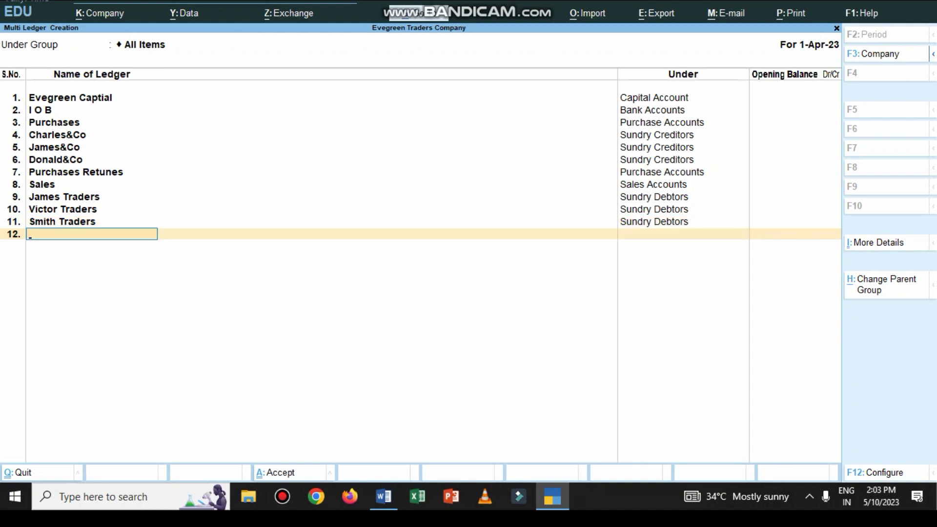
Check transactions 12 to 14 in Word and add the ledger "Sales Retunes" under Sales Accounts in Tally.
{"action": "left_click", "coordinate": [383, 497]}
{"action": "scroll", "coordinate": [488, 271], "scroll_direction": "down", "scroll_amount": 1}
{"action": "scroll", "coordinate": [489, 271], "scroll_direction": "down", "scroll_amount": 2}
{"action": "scroll", "coordinate": [489, 271], "scroll_direction": "up", "scroll_amount": 1}
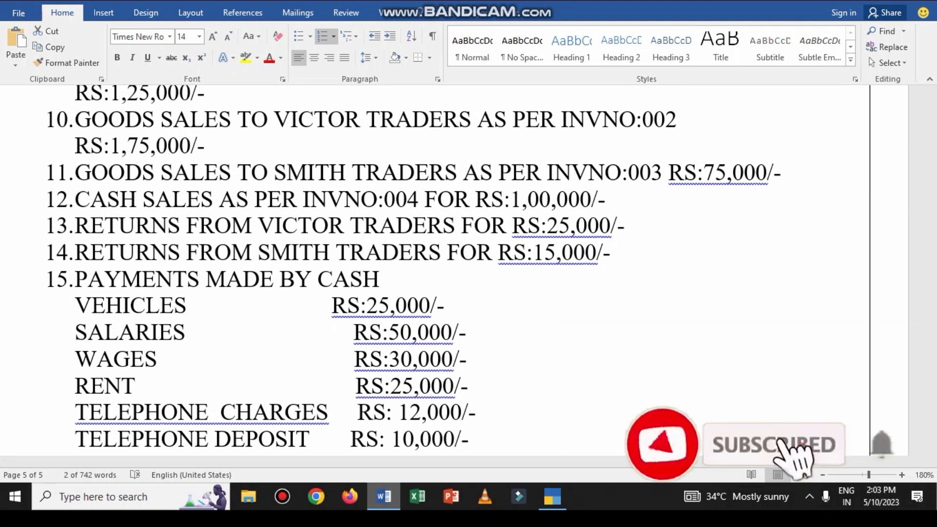
{"action": "key", "text": "alt+Tab"}
{"action": "type", "text": "Sales Retunes"}
{"action": "key", "text": "Return"}
{"action": "type", "text": "sa"}
{"action": "key", "text": "Return"}
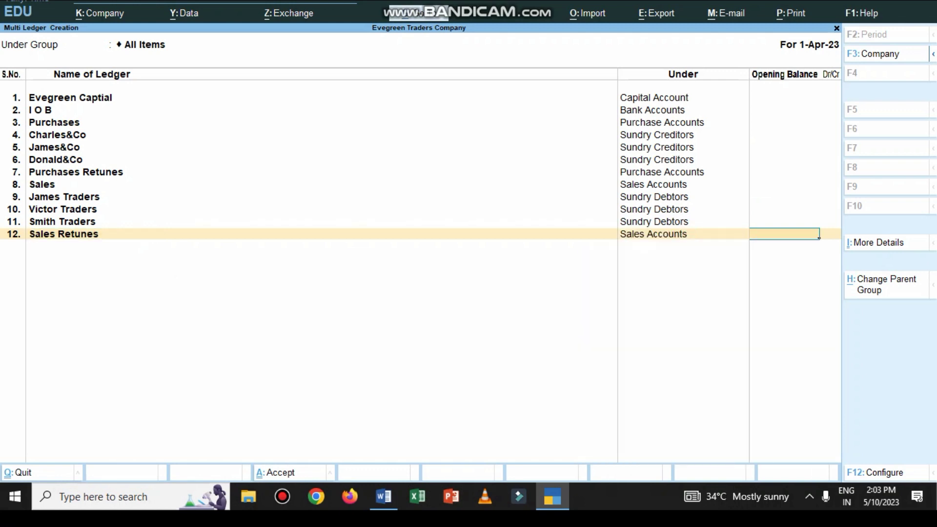
{"action": "key", "text": "Return"}
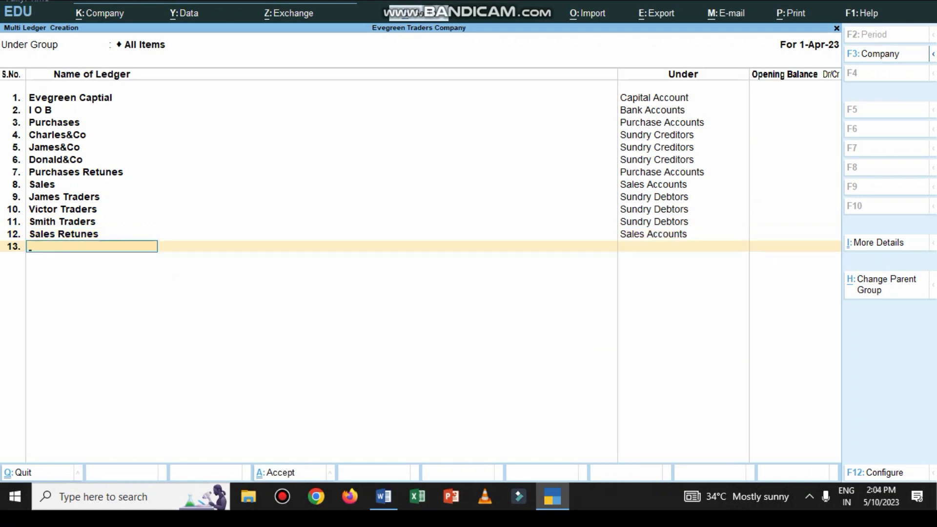
{"action": "key", "text": "Return"}
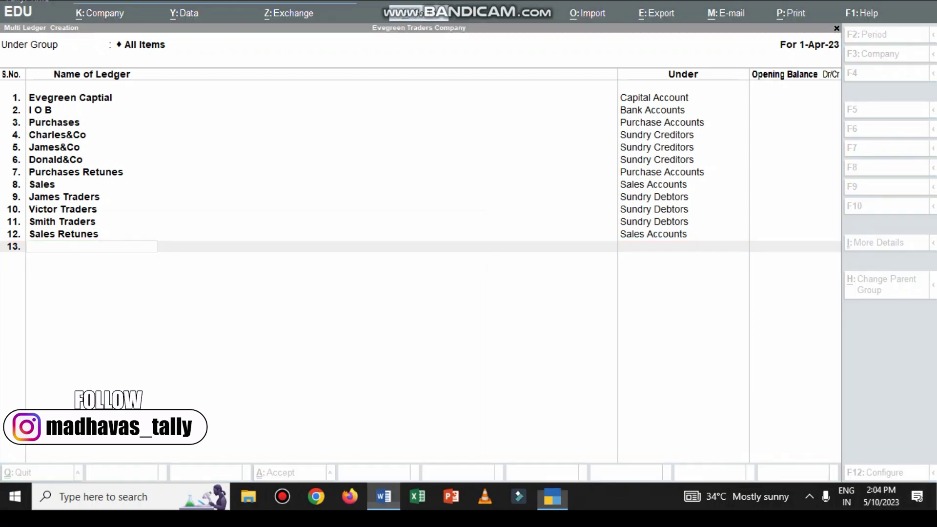
Switch to Word and colour "VICTOR T" in transaction 13 red.
{"action": "key", "text": "alt+Tab"}
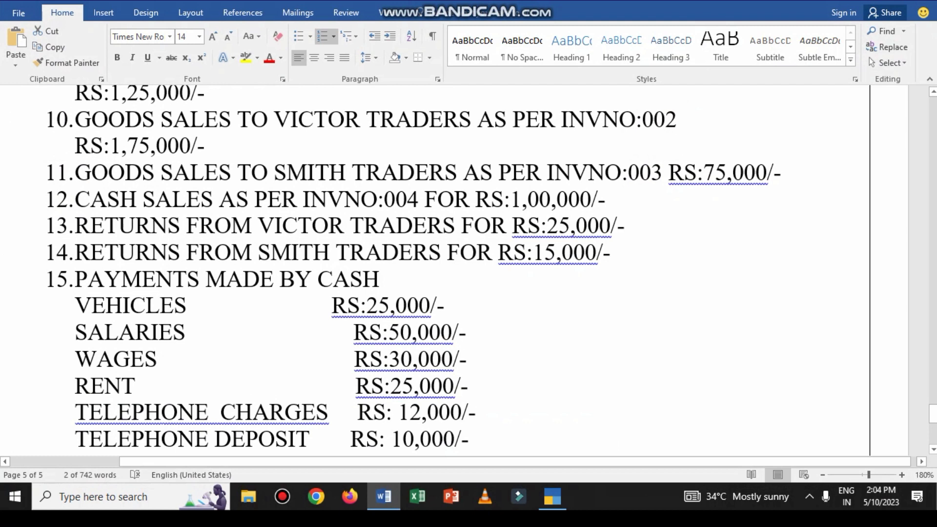
{"action": "left_click_drag", "start_coordinate": [273, 224], "coordinate": [364, 226]}
{"action": "left_click", "coordinate": [441, 206]}
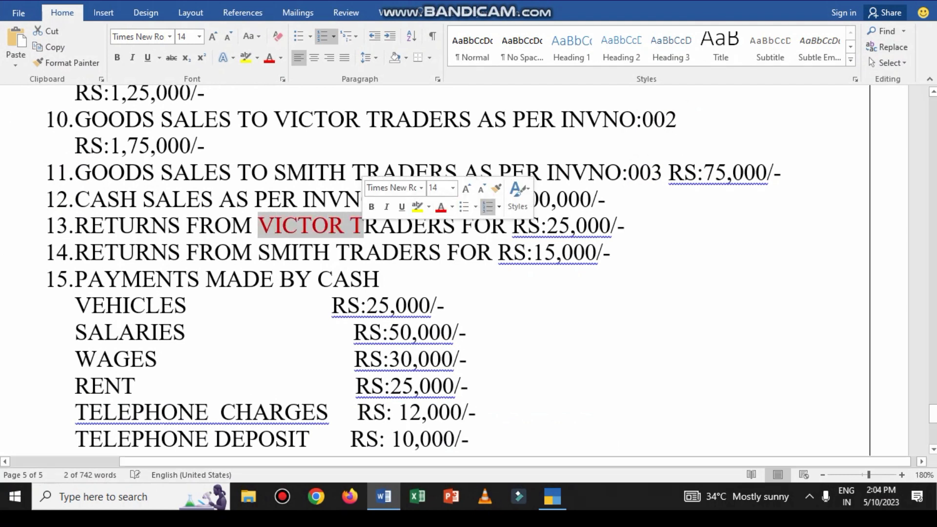
Check the cash payments in transaction 15 and add the ledger "Vehicles" under Fixed Assets in Tally.
{"action": "scroll", "coordinate": [440, 206], "scroll_direction": "down", "scroll_amount": 2}
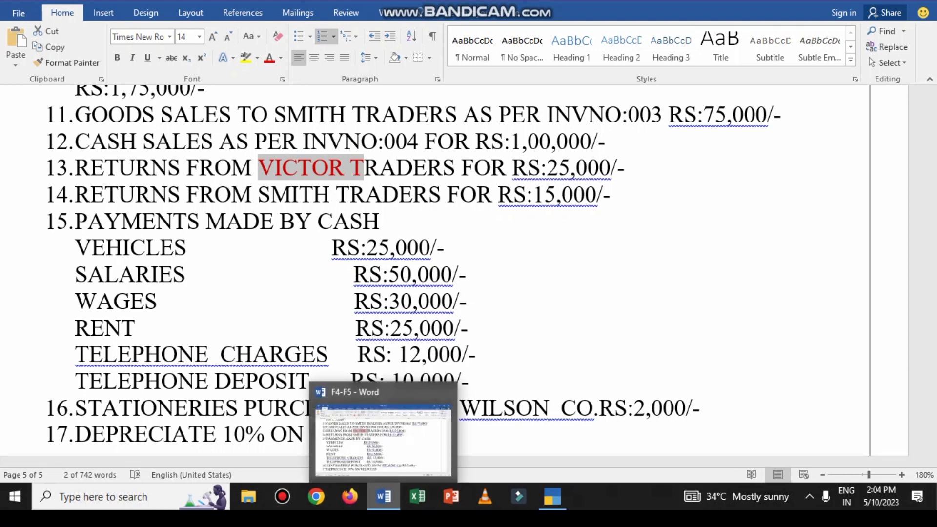
{"action": "left_click", "coordinate": [385, 496]}
{"action": "type", "text": "Vehicles"}
{"action": "key", "text": "Return"}
{"action": "type", "text": "fix"}
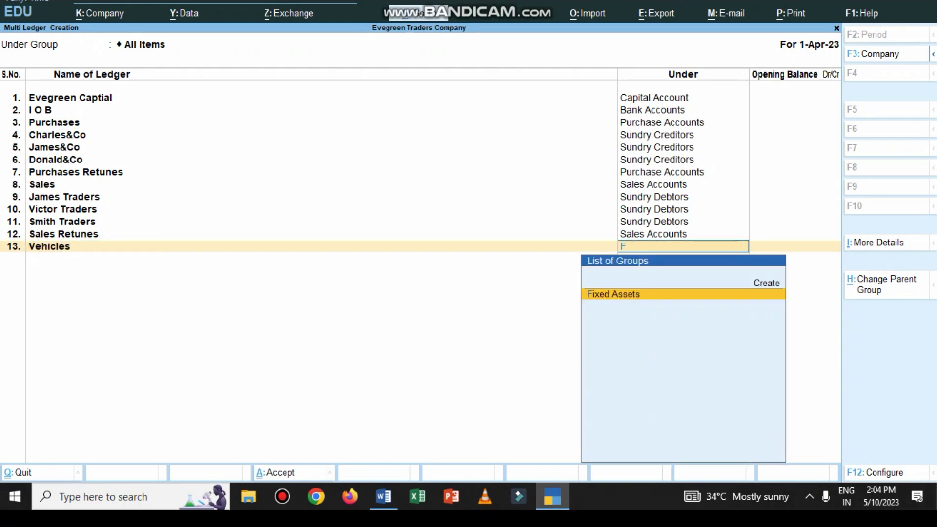
{"action": "key", "text": "Return"}
Add the ledger "Salaries" under Indirect Expenses.
{"action": "type", "text": "Salarei"}
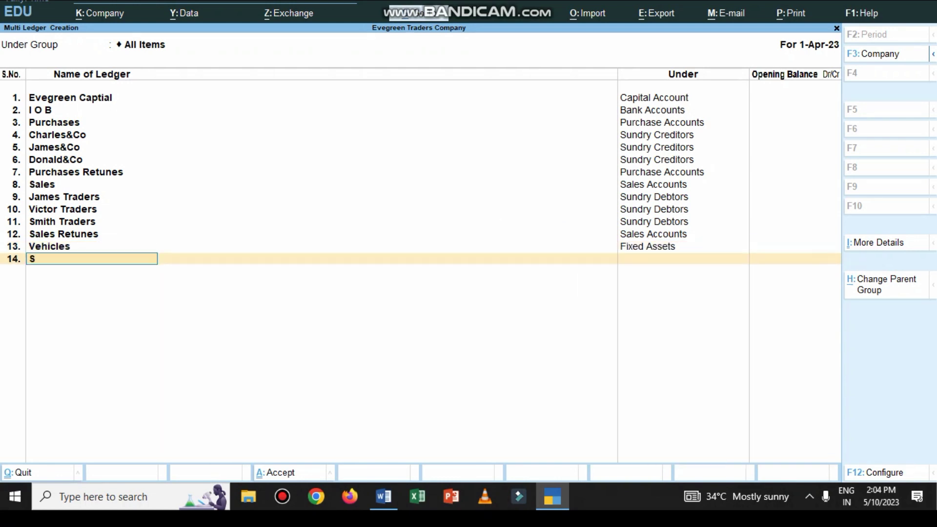
{"action": "key", "text": "BackSpace"}
{"action": "key", "text": "BackSpace"}
{"action": "type", "text": "aries"}
{"action": "key", "text": "Return"}
{"action": "key", "text": "BackSpace"}
{"action": "type", "text": "Salaries"}
{"action": "key", "text": "Return"}
{"action": "key", "text": "Down"}
{"action": "key", "text": "Down"}
{"action": "key", "text": "Down"}
{"action": "key", "text": "Down"}
{"action": "key", "text": "Down"}
{"action": "key", "text": "Down"}
{"action": "key", "text": "Down"}
{"action": "key", "text": "Down"}
{"action": "key", "text": "Down"}
{"action": "key", "text": "Down"}
{"action": "key", "text": "Down"}
{"action": "key", "text": "Down"}
{"action": "key", "text": "Down"}
{"action": "key", "text": "Down"}
{"action": "key", "text": "Down"}
{"action": "key", "text": "Down"}
{"action": "key", "text": "Down"}
{"action": "key", "text": "Down"}
{"action": "key", "text": "Down"}
{"action": "key", "text": "Up"}
{"action": "key", "text": "Up"}
{"action": "key", "text": "Return"}
Add the ledger "Wages" under Direct Expenses.
{"action": "type", "text": "Wages"}
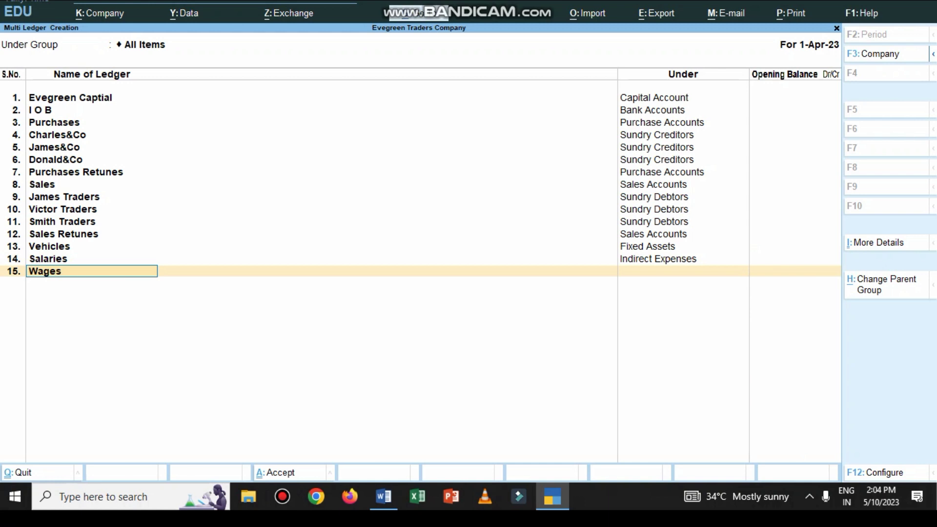
{"action": "key", "text": "Return"}
{"action": "type", "text": "D"}
{"action": "key", "text": "Down"}
{"action": "key", "text": "Return"}
Add the ledger "Telephone Charges" under Indirect Expenses.
{"action": "type", "text": "Te"}
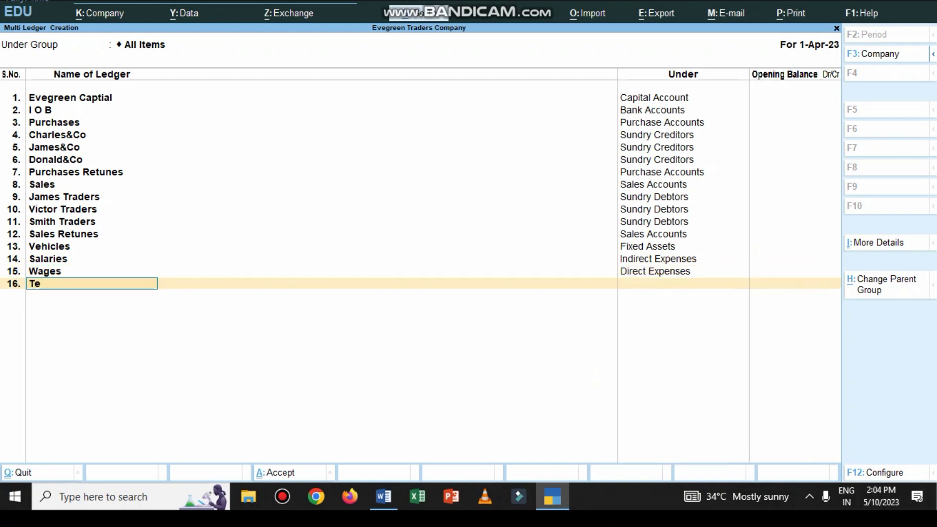
{"action": "type", "text": "lephone Charges"}
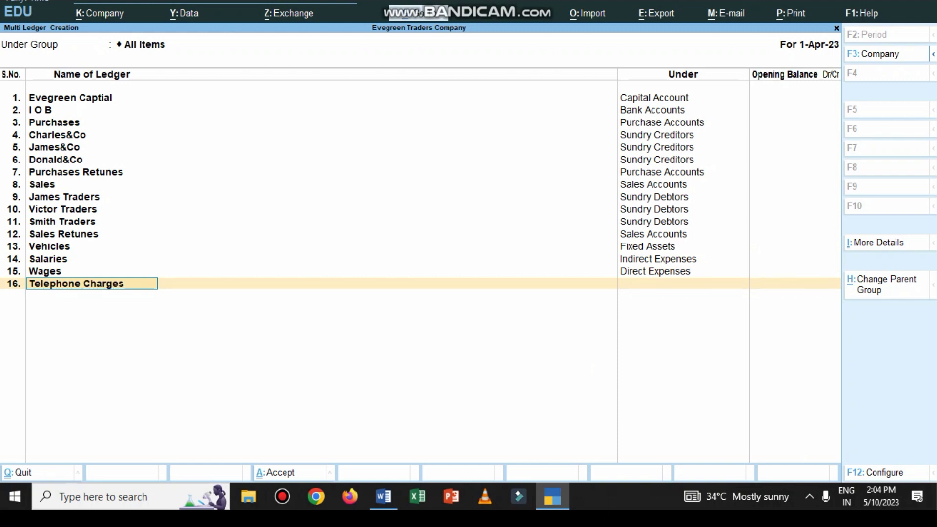
{"action": "key", "text": "Return"}
{"action": "key", "text": "Down"}
{"action": "key", "text": "Down"}
{"action": "key", "text": "Down"}
{"action": "key", "text": "Down"}
{"action": "key", "text": "Down"}
{"action": "key", "text": "Down"}
{"action": "key", "text": "Down"}
{"action": "key", "text": "Down"}
{"action": "key", "text": "Down"}
{"action": "key", "text": "Down"}
{"action": "key", "text": "Down"}
{"action": "key", "text": "Down"}
{"action": "key", "text": "Down"}
{"action": "key", "text": "Down"}
{"action": "key", "text": "Down"}
{"action": "key", "text": "Down"}
{"action": "key", "text": "Down"}
{"action": "key", "text": "Down"}
{"action": "key", "text": "Down"}
{"action": "key", "text": "Up"}
{"action": "key", "text": "Up"}
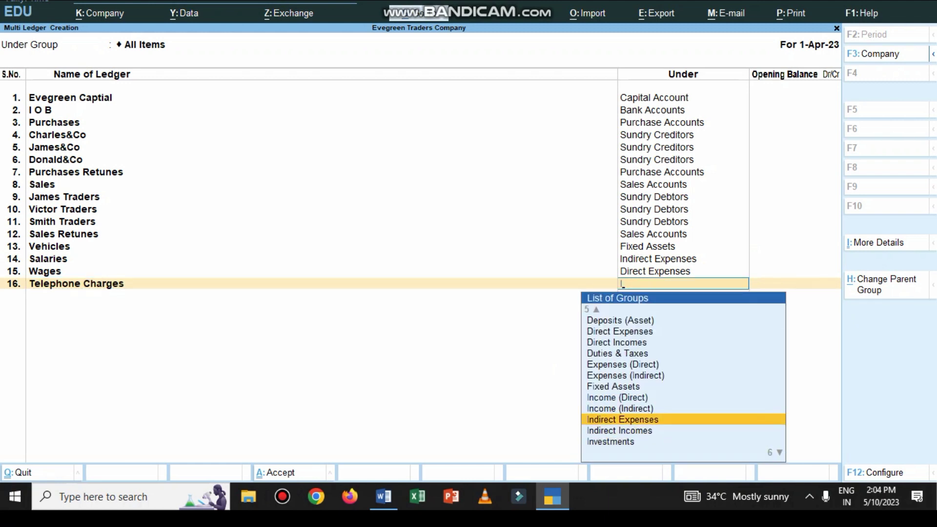
{"action": "key", "text": "Return"}
Add the ledger "Telephone Deposit" under Deposits (Asset).
{"action": "type", "text": "Telep"}
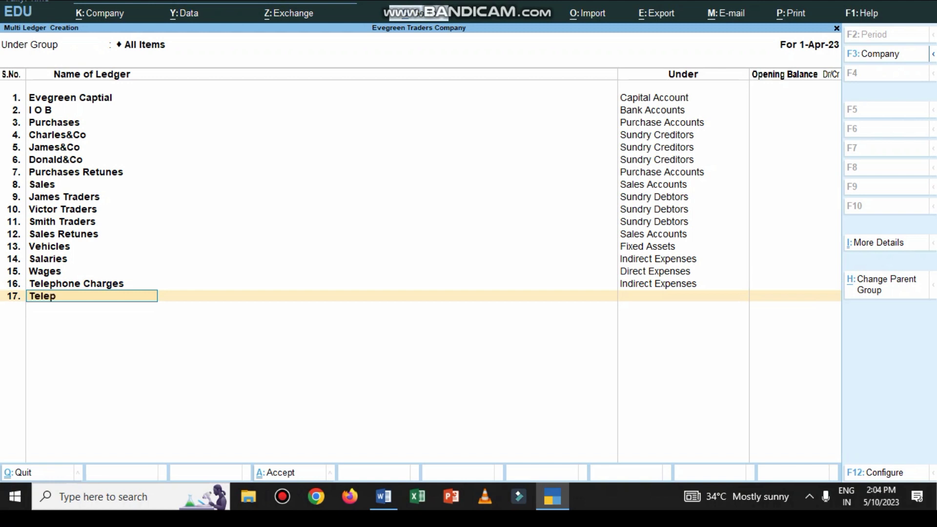
{"action": "type", "text": "hone Deposit"}
{"action": "key", "text": "Return"}
{"action": "type", "text": "d"}
{"action": "key", "text": "Down"}
{"action": "key", "text": "Down"}
{"action": "key", "text": "Down"}
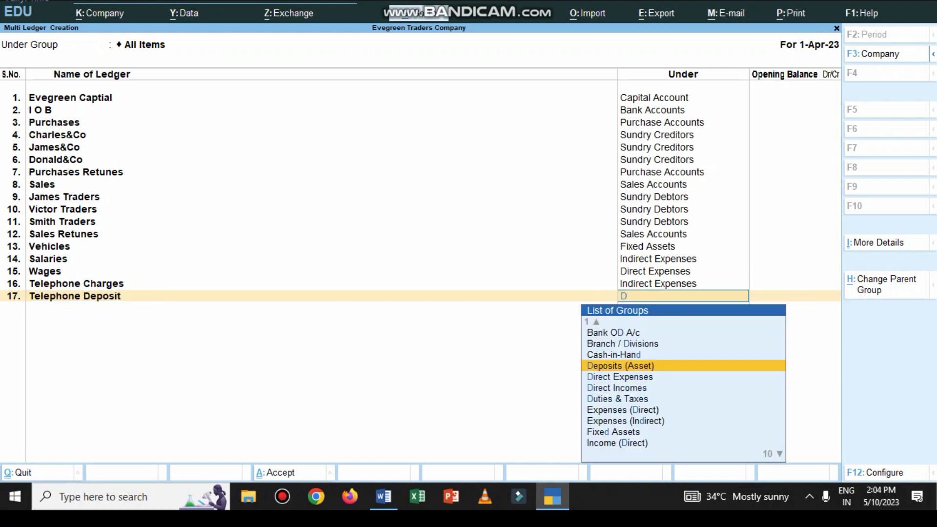
{"action": "key", "text": "Return"}
{"action": "key", "text": "Return"}
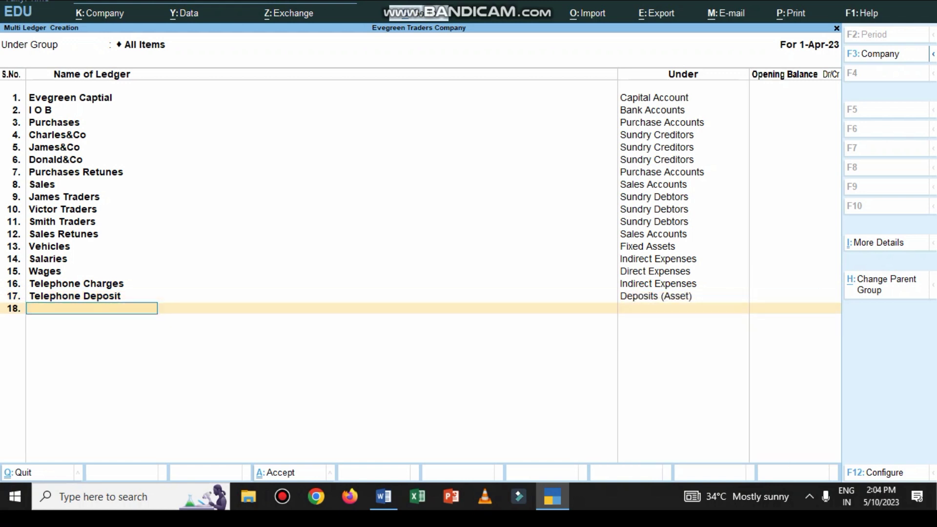
Check the cash payments in the Word exercise and add the ledger "Rent" under Indirect Expenses in Tally.
{"action": "left_click", "coordinate": [383, 496]}
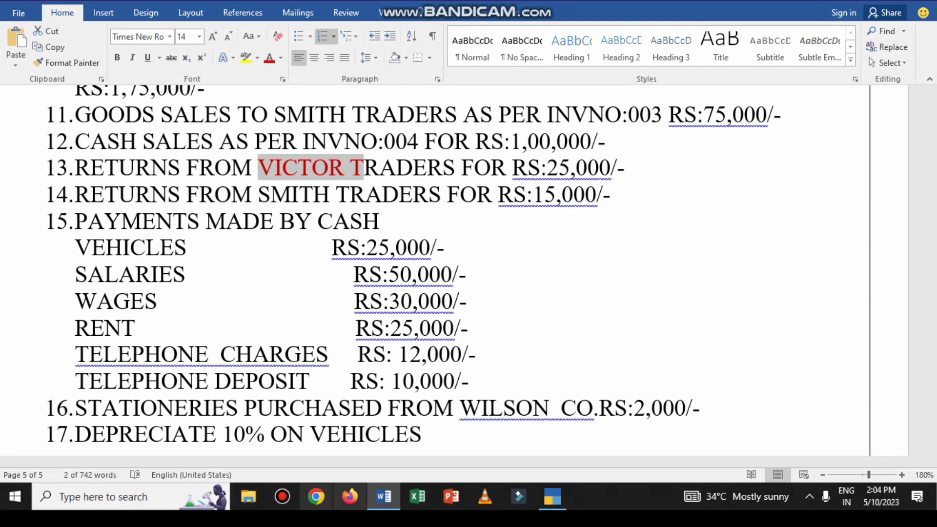
{"action": "left_click", "coordinate": [384, 497]}
{"action": "type", "text": "Rent"}
{"action": "key", "text": "Return"}
{"action": "type", "text": "i"}
{"action": "key", "text": "Up"}
{"action": "key", "text": "Up"}
{"action": "key", "text": "Up"}
{"action": "key", "text": "Return"}
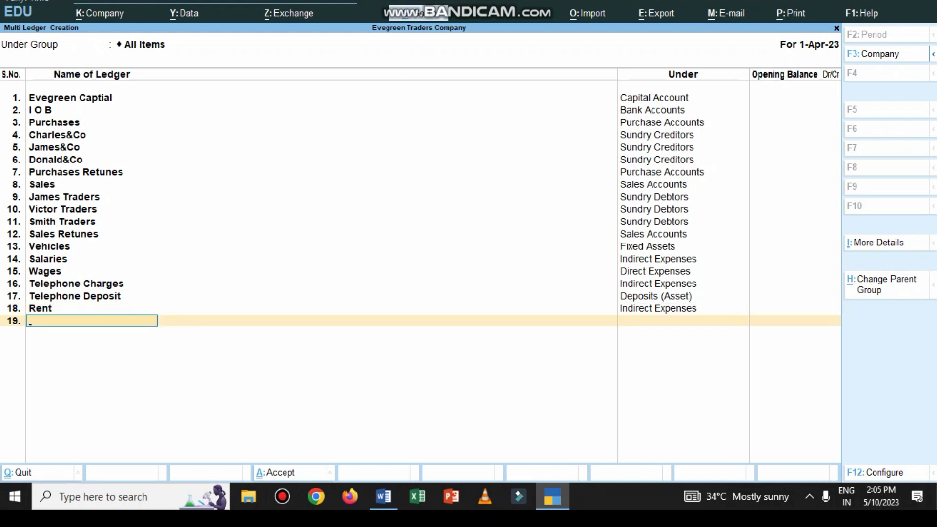
Check transaction 16 in the Word exercise and add the ledger "Statinories" under Indirect Expenses in Tally.
{"action": "left_click", "coordinate": [383, 497]}
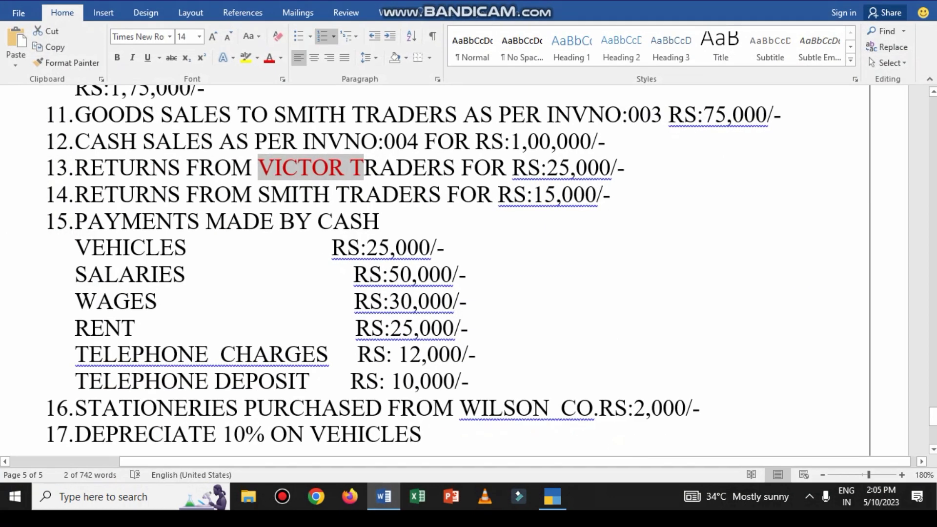
{"action": "scroll", "coordinate": [469, 269], "scroll_direction": "down", "scroll_amount": 1}
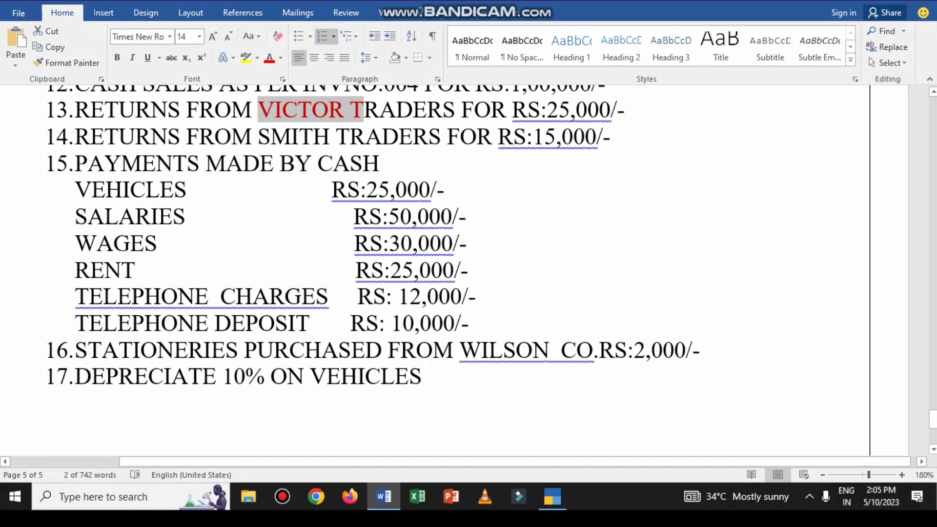
{"action": "left_click", "coordinate": [384, 497]}
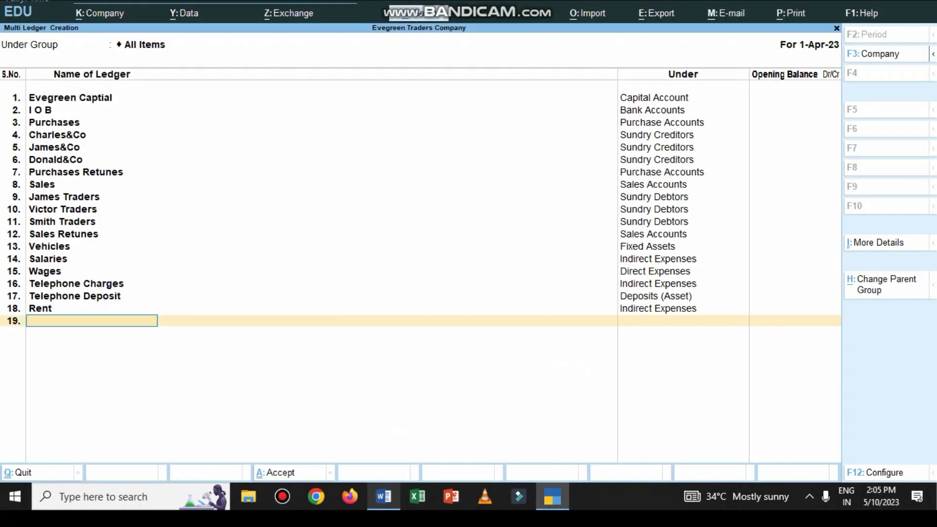
{"action": "type", "text": "Statinories"}
{"action": "key", "text": "Return"}
{"action": "type", "text": "I"}
{"action": "key", "text": "Up"}
{"action": "key", "text": "Up"}
{"action": "key", "text": "Up"}
{"action": "key", "text": "Return"}
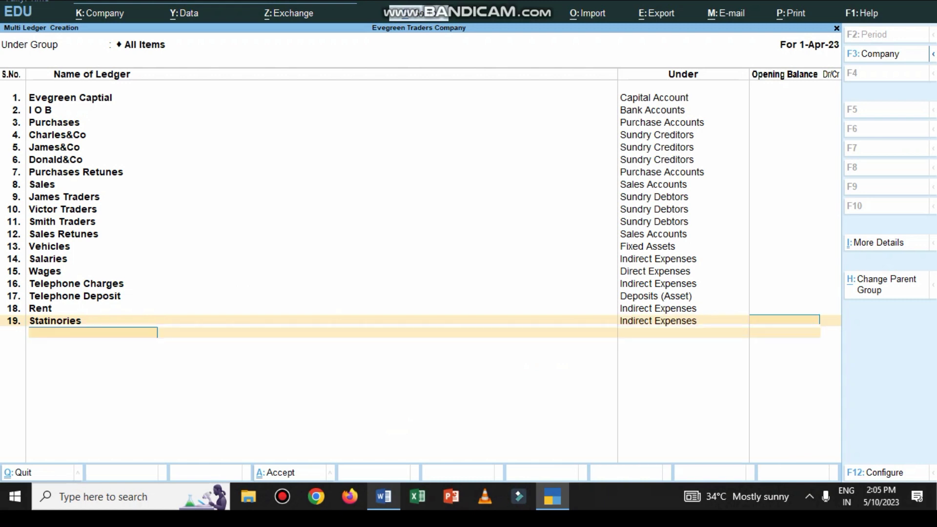
{"action": "key", "text": "Return"}
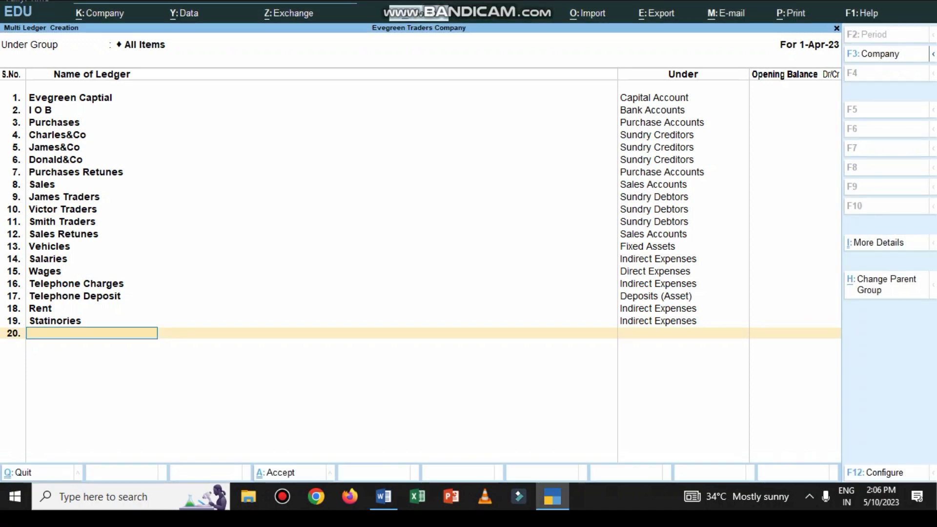
{"action": "key", "text": "BackSpace"}
{"action": "key", "text": "BackSpace"}
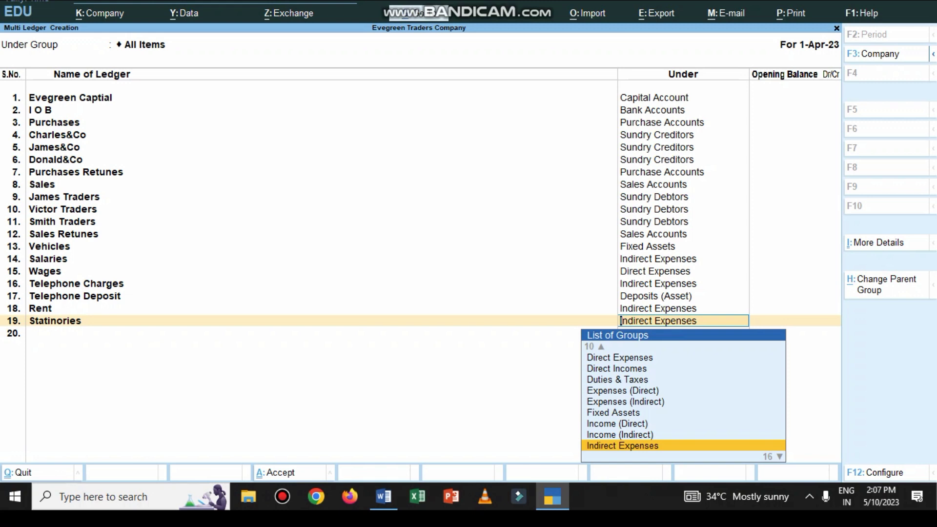
{"action": "key", "text": "Return"}
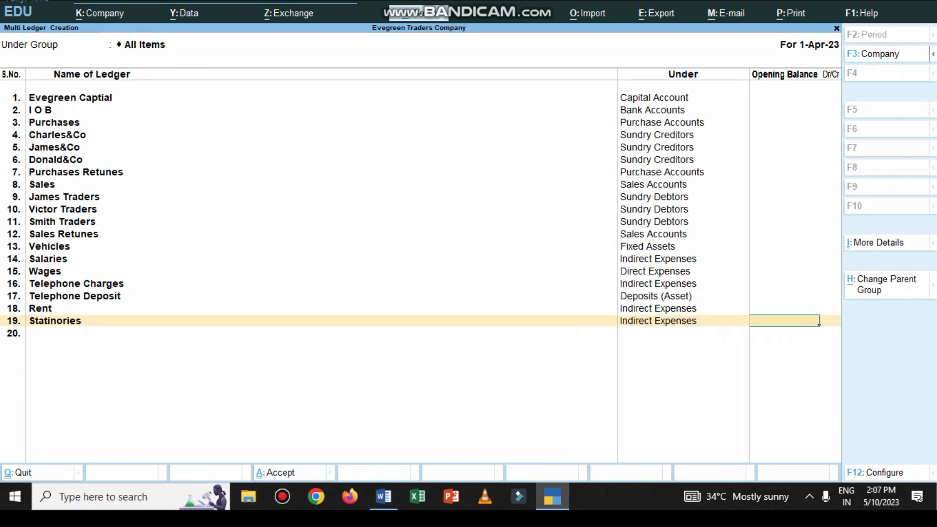
{"action": "key", "text": "Return"}
Add the ledger "Wilsion&Co" under Sundry Creditors.
{"action": "type", "text": "Wils"}
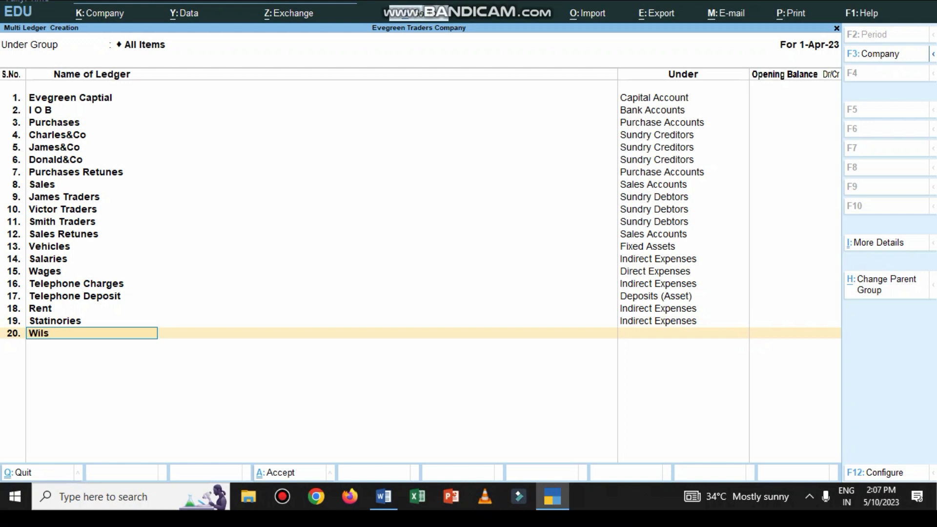
{"action": "type", "text": "ion&Co"}
{"action": "key", "text": "Return"}
{"action": "type", "text": "S"}
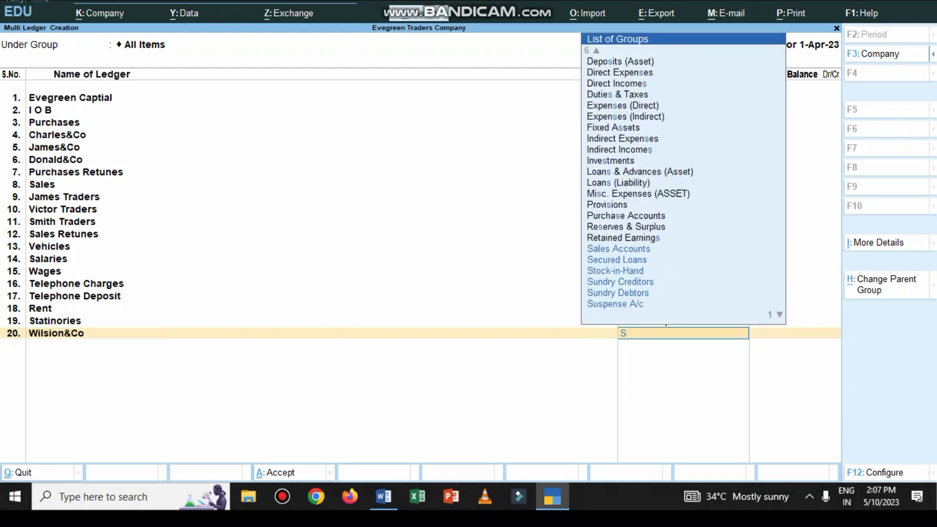
{"action": "type", "text": "u"}
{"action": "key", "text": "Down"}
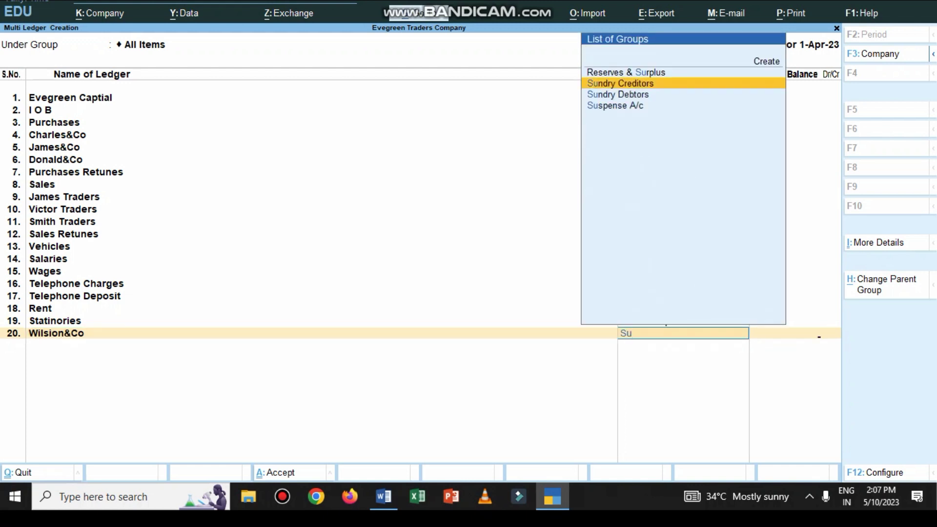
{"action": "key", "text": "Return"}
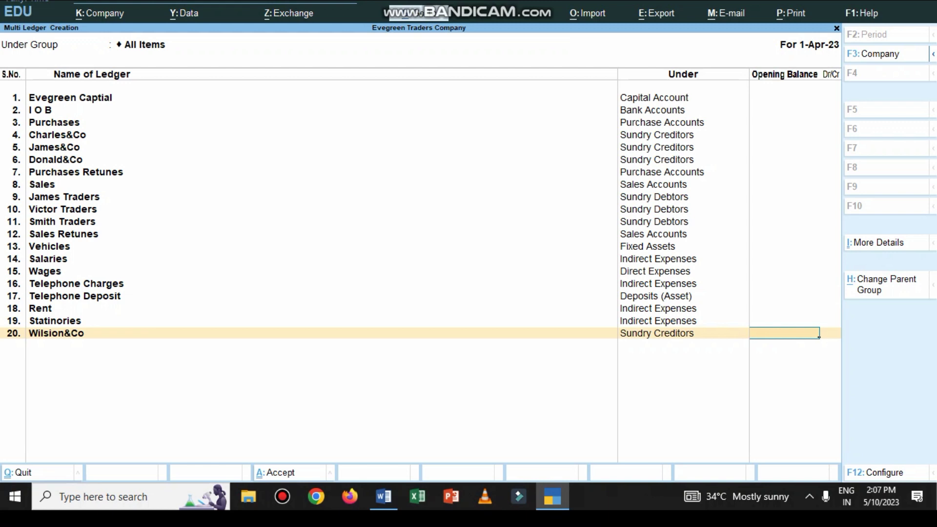
{"action": "key", "text": "Return"}
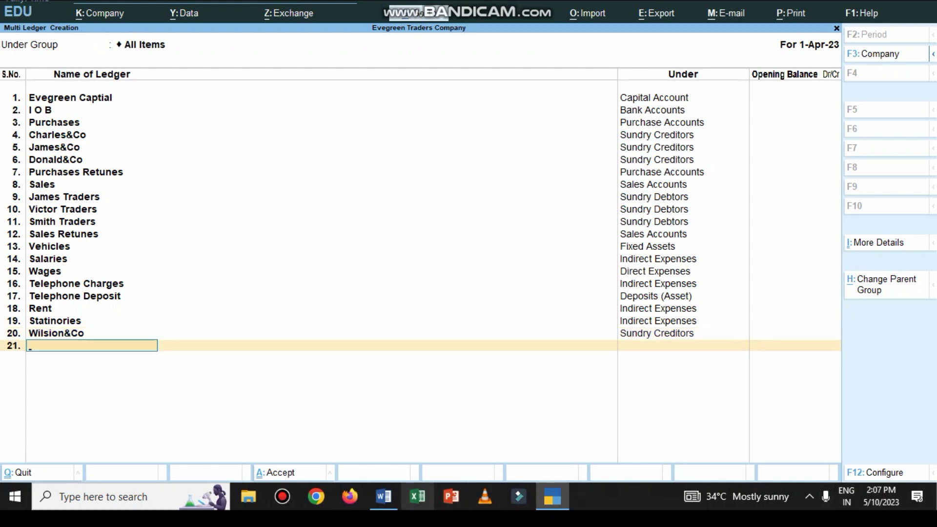
Check transaction 17 in the Word exercise and add the ledger "Dep on Vehicles" under Indirect Expenses in Tally.
{"action": "left_click", "coordinate": [384, 497]}
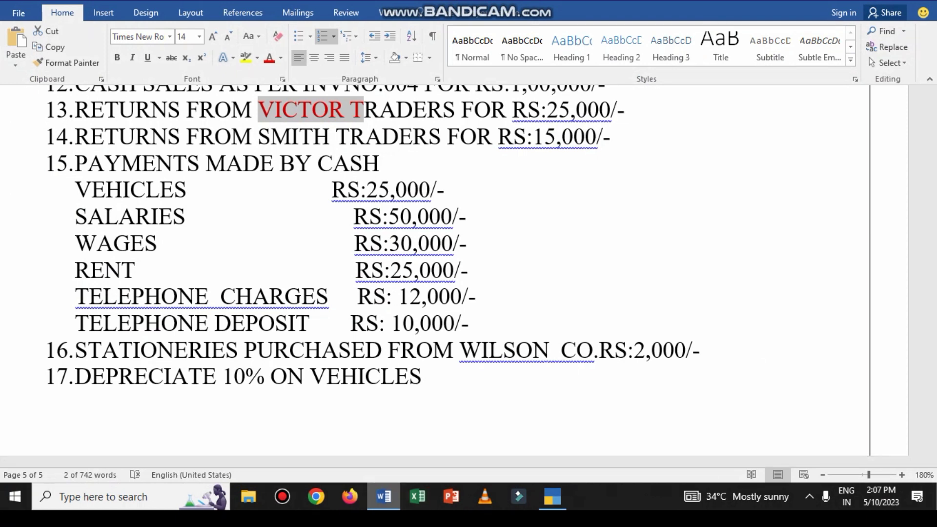
{"action": "left_click", "coordinate": [384, 496]}
{"action": "type", "text": "Dep"}
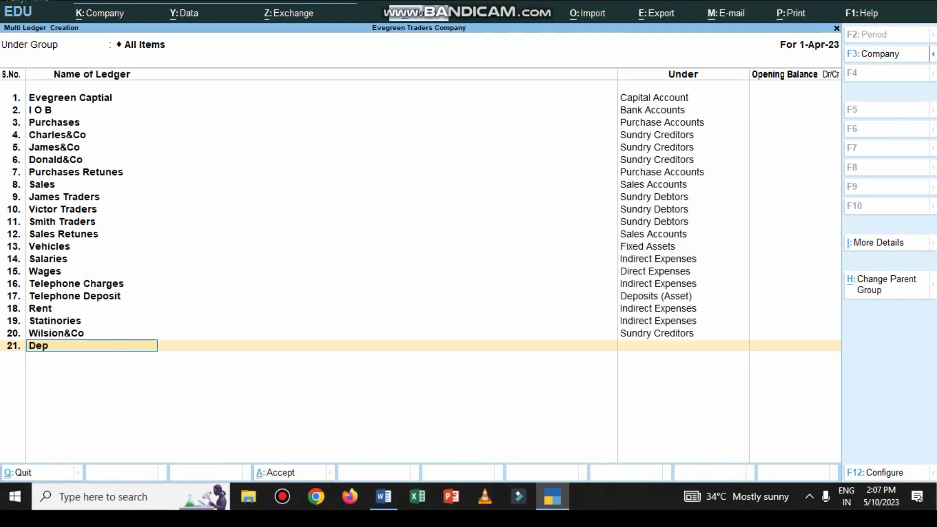
{"action": "type", "text": " on Vehicles"}
{"action": "key", "text": "Return"}
{"action": "type", "text": "I"}
{"action": "key", "text": "Up"}
{"action": "key", "text": "Up"}
{"action": "key", "text": "Return"}
{"action": "key", "text": "Return"}
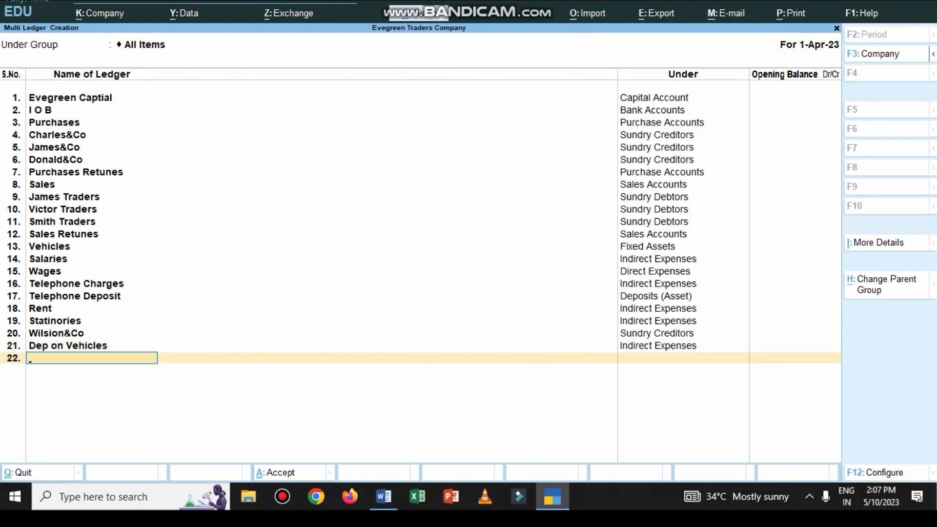
Check the end of the Word exercise for further transactions and save the multi-ledger list in Tally.
{"action": "left_click", "coordinate": [383, 497]}
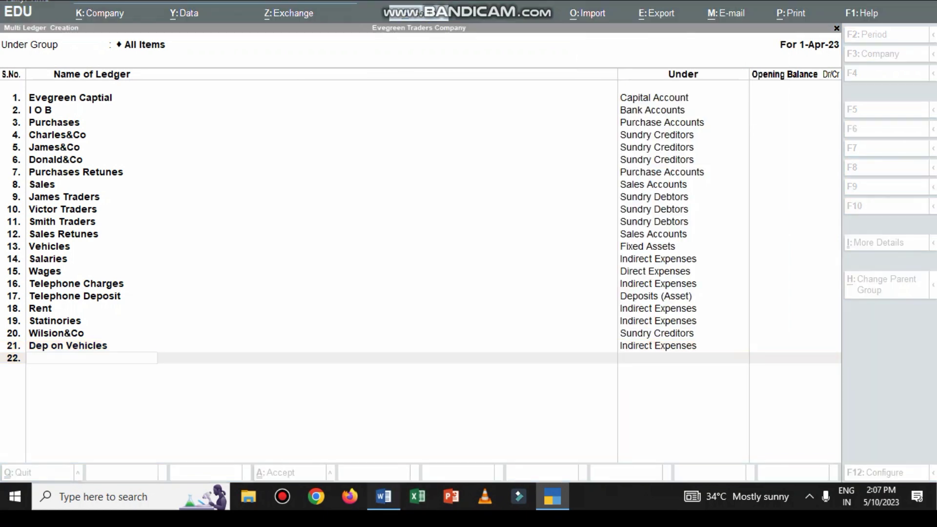
{"action": "scroll", "coordinate": [440, 259], "scroll_direction": "down", "scroll_amount": 3}
{"action": "scroll", "coordinate": [439, 259], "scroll_direction": "down", "scroll_amount": 3}
{"action": "scroll", "coordinate": [439, 259], "scroll_direction": "up", "scroll_amount": 8}
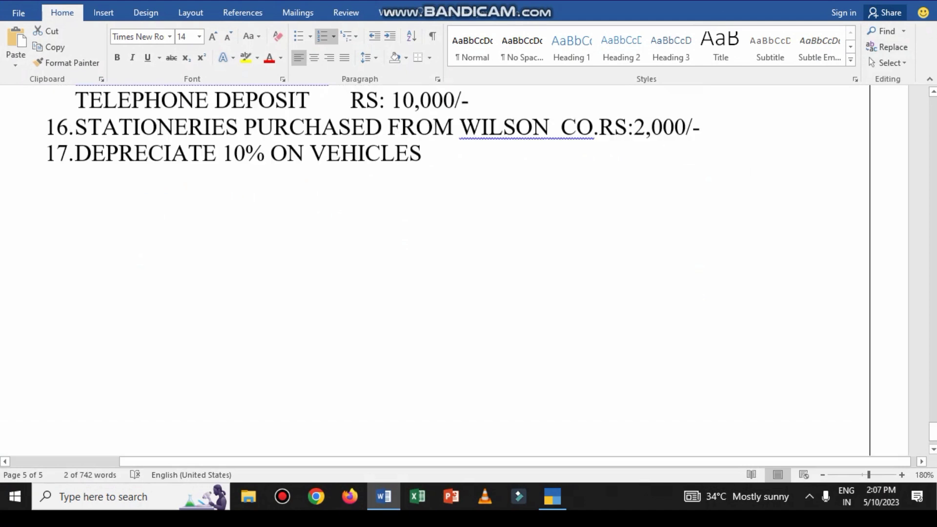
{"action": "left_click", "coordinate": [384, 497]}
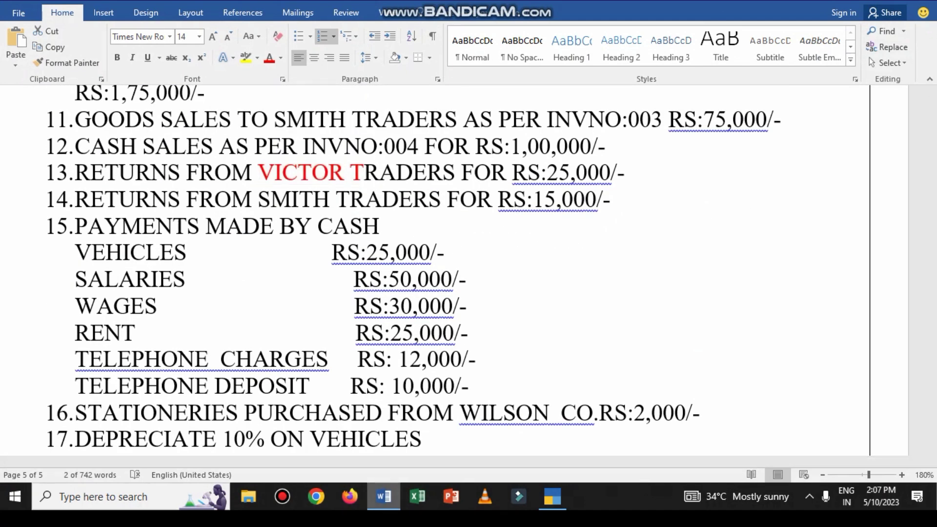
{"action": "key", "text": "Return"}
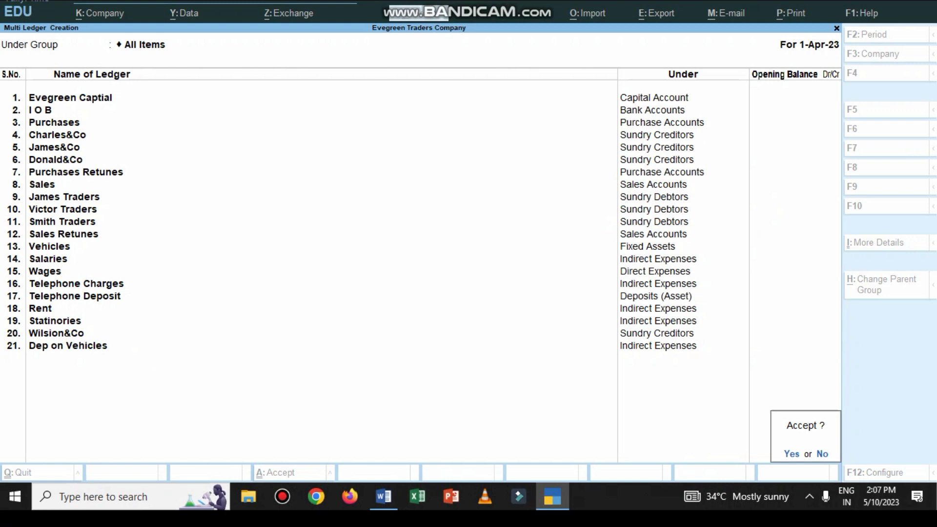
{"action": "key", "text": "Return"}
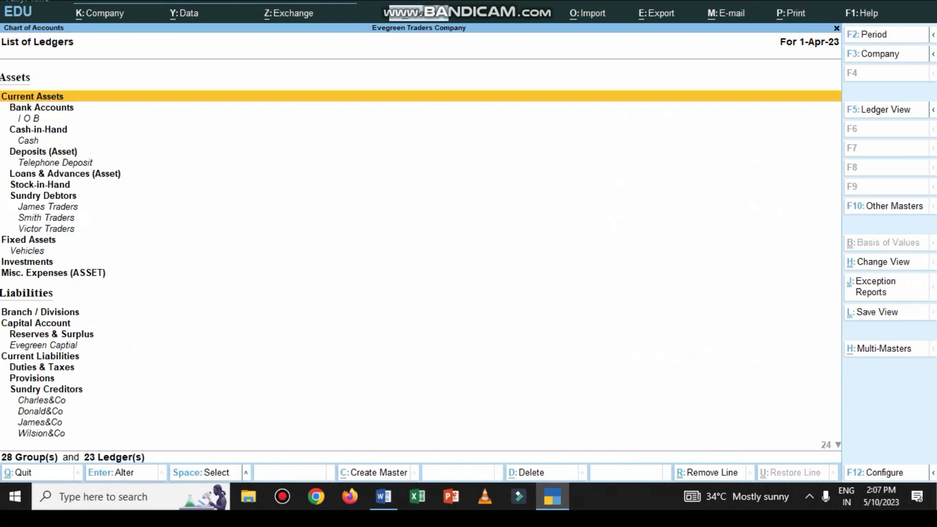
Leave the chart of accounts for the Gateway of Tally and select Vouchers.
{"action": "key", "text": "Escape"}
{"action": "key", "text": "Escape"}
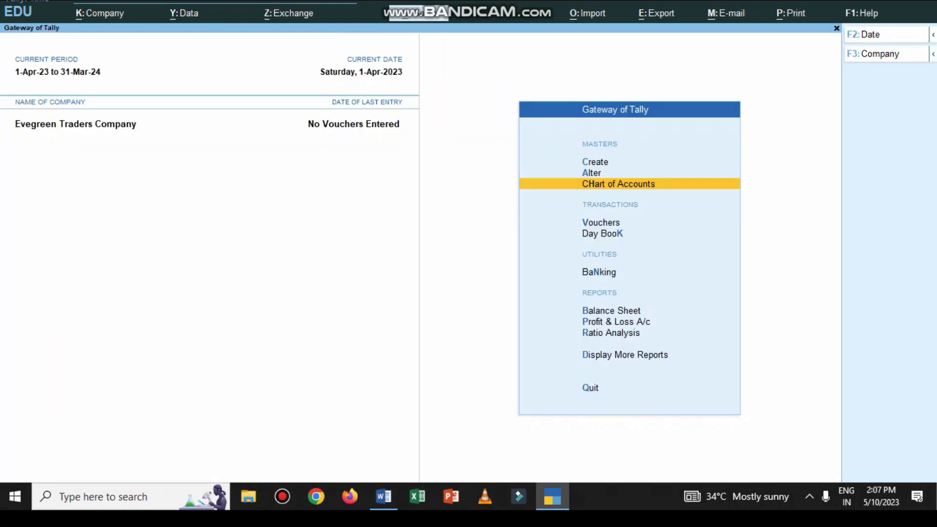
{"action": "key", "text": "Down"}
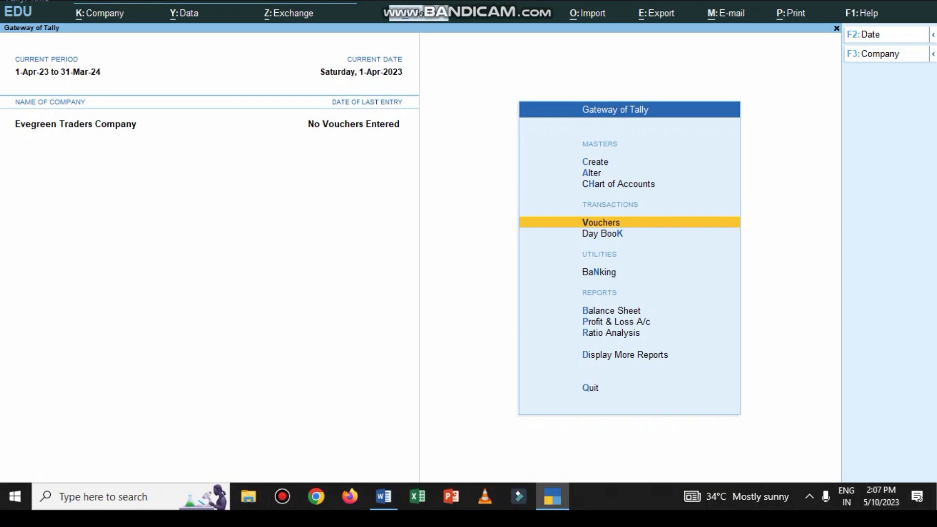